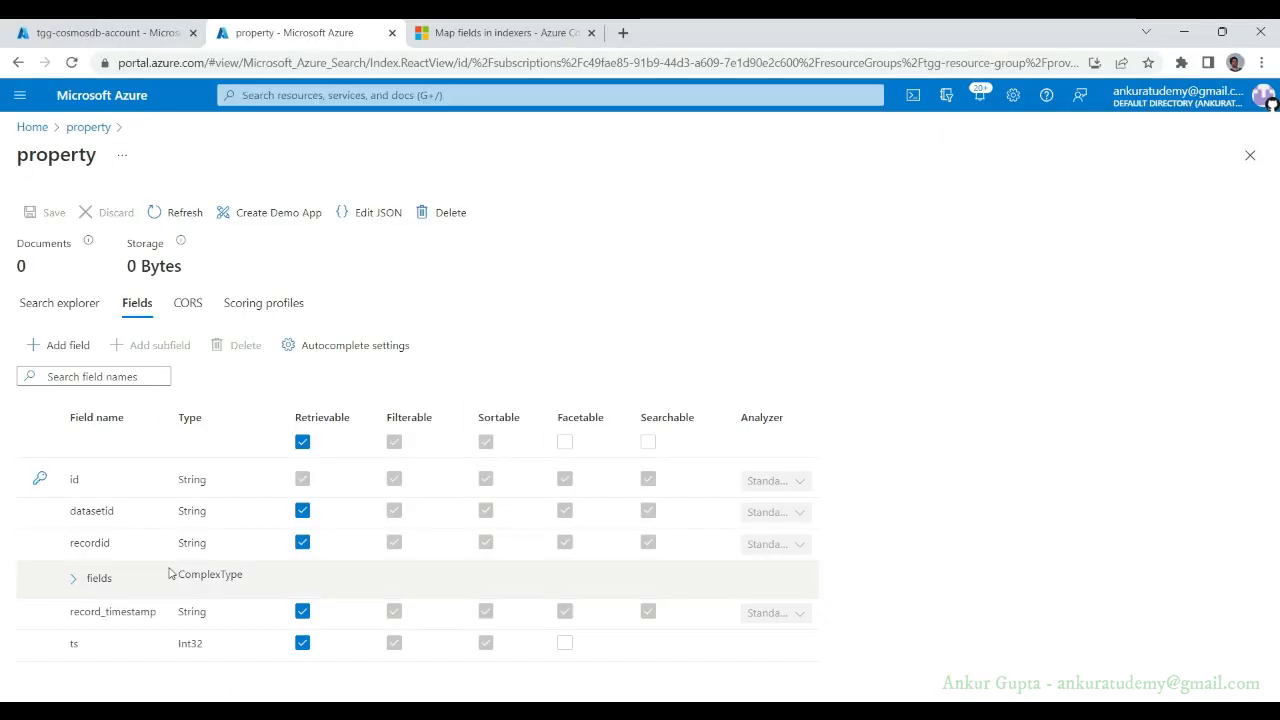
# - Add an Edm.String field named encodedrecordid to the property index, with retrievable, filterable, sortable, facetable and searchable enabled
pyautogui.click(70, 345)
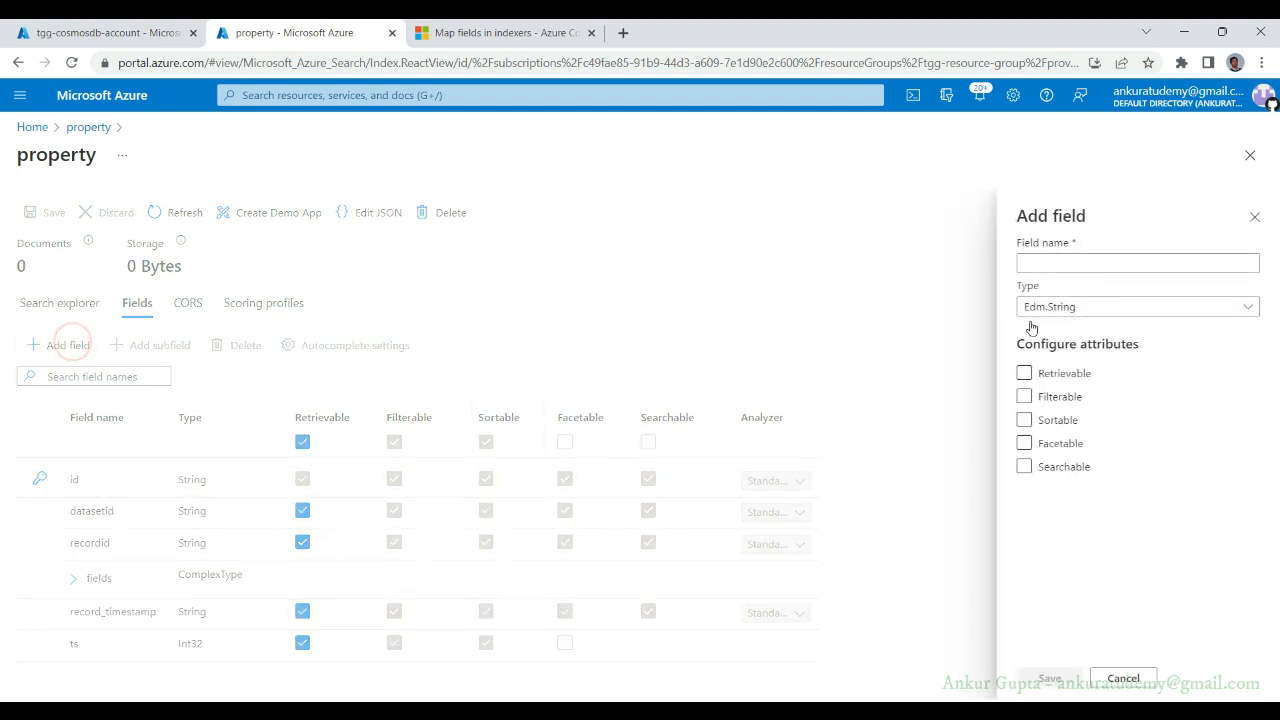
pyautogui.click(1076, 262)
pyautogui.write('en')
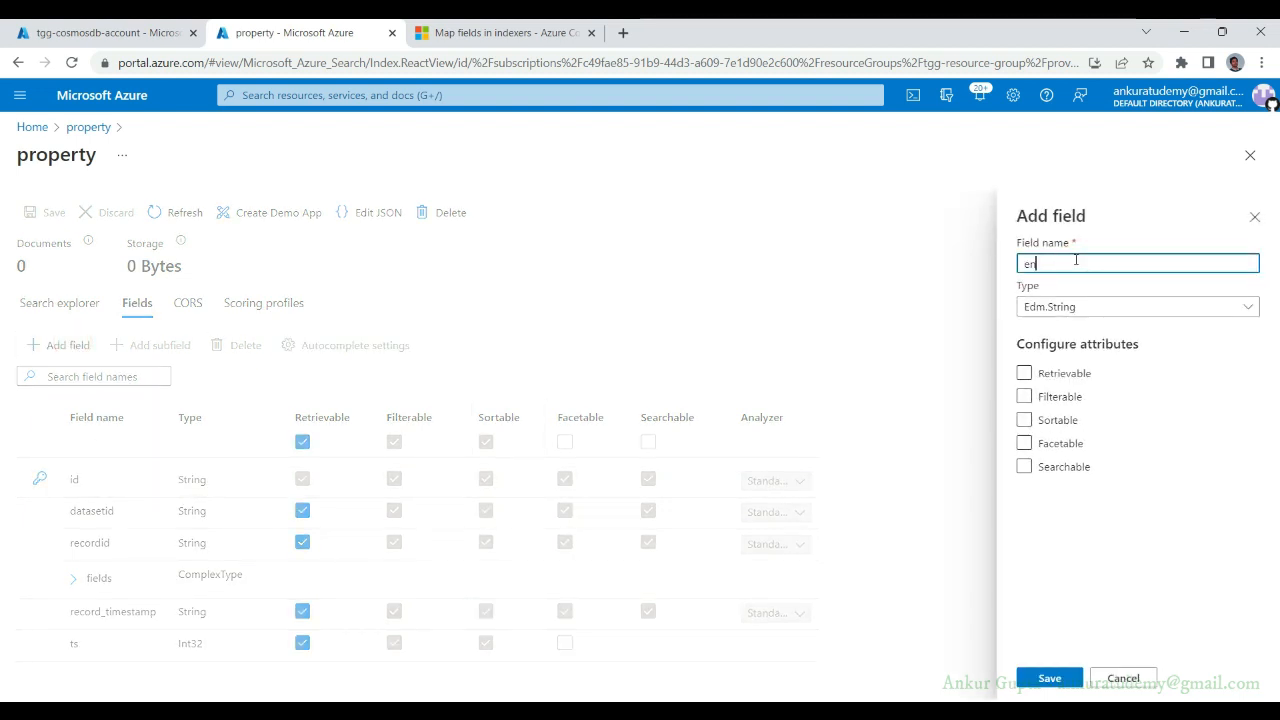
pyautogui.write('codedrecord')
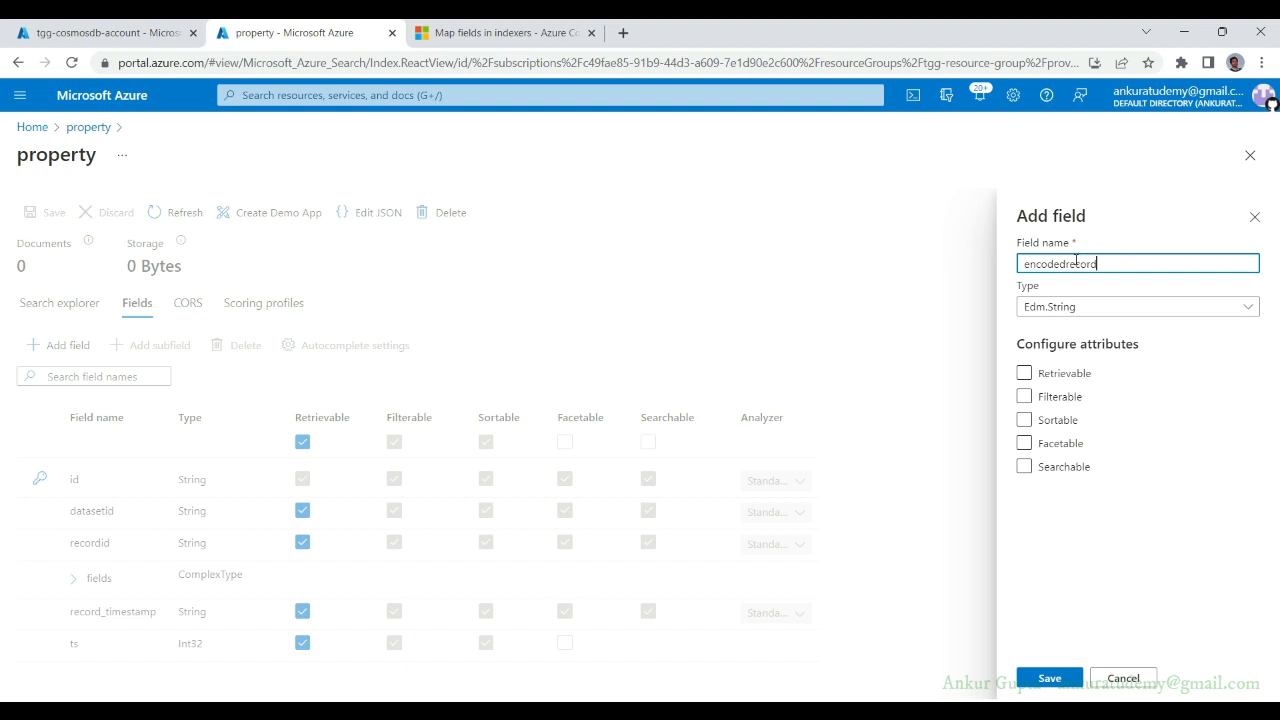
pyautogui.write('id')
pyautogui.click(1024, 373)
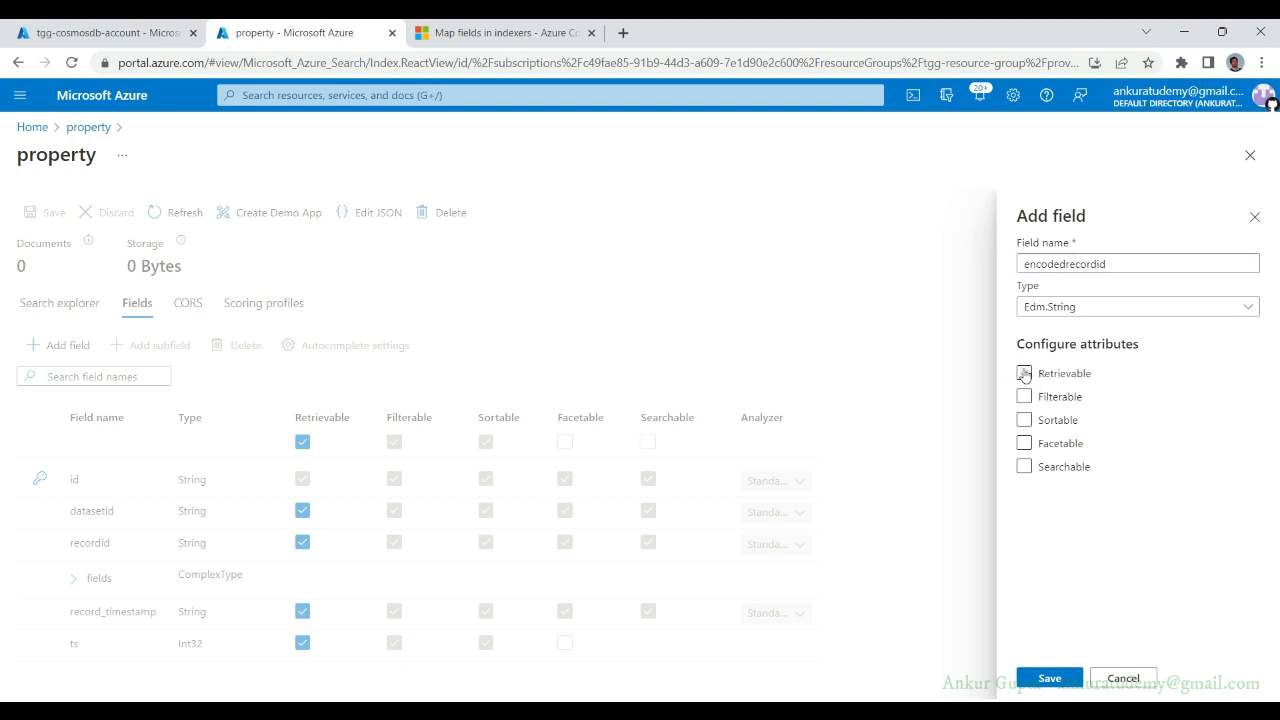
pyautogui.click(1024, 396)
pyautogui.click(1024, 420)
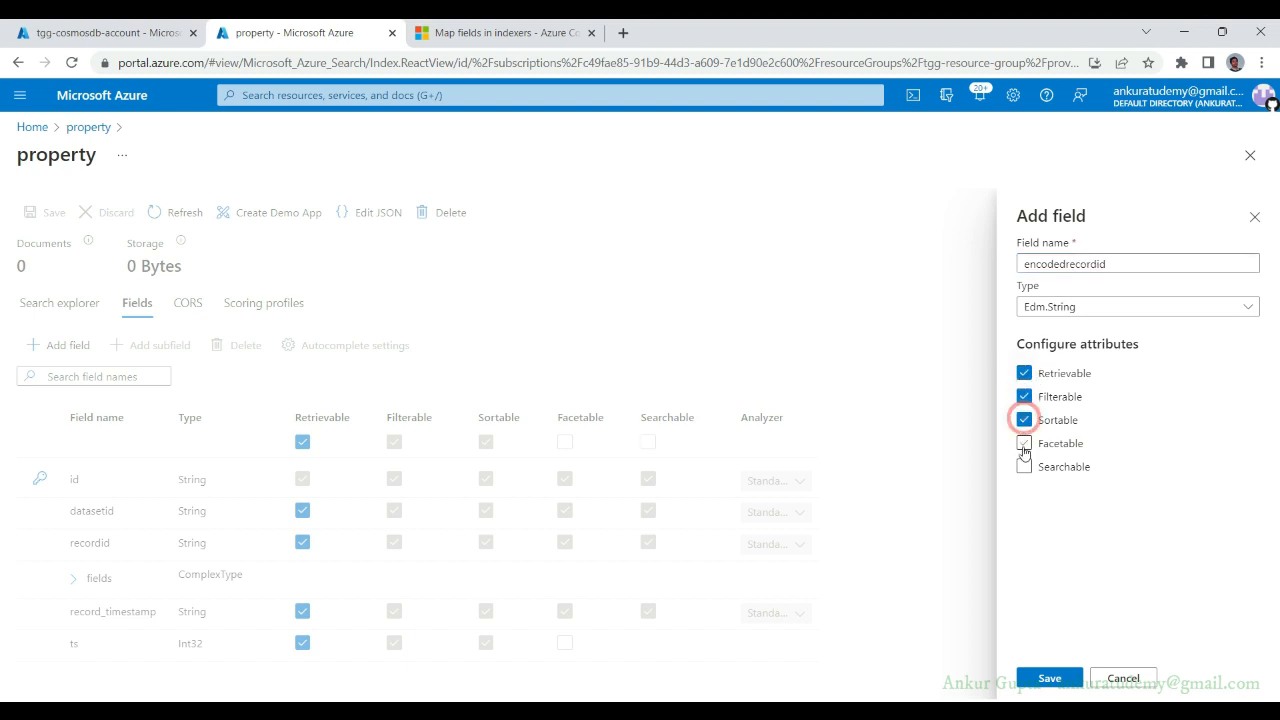
pyautogui.click(1024, 443)
pyautogui.click(1025, 467)
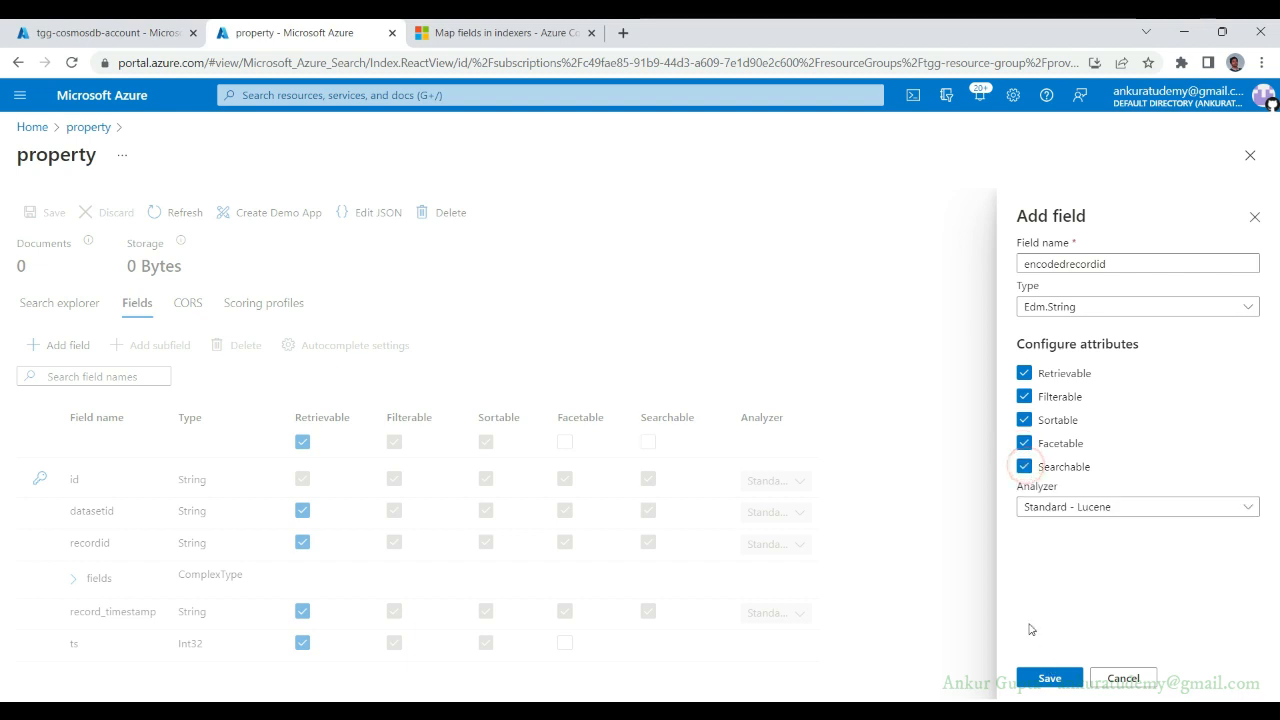
pyautogui.click(1049, 679)
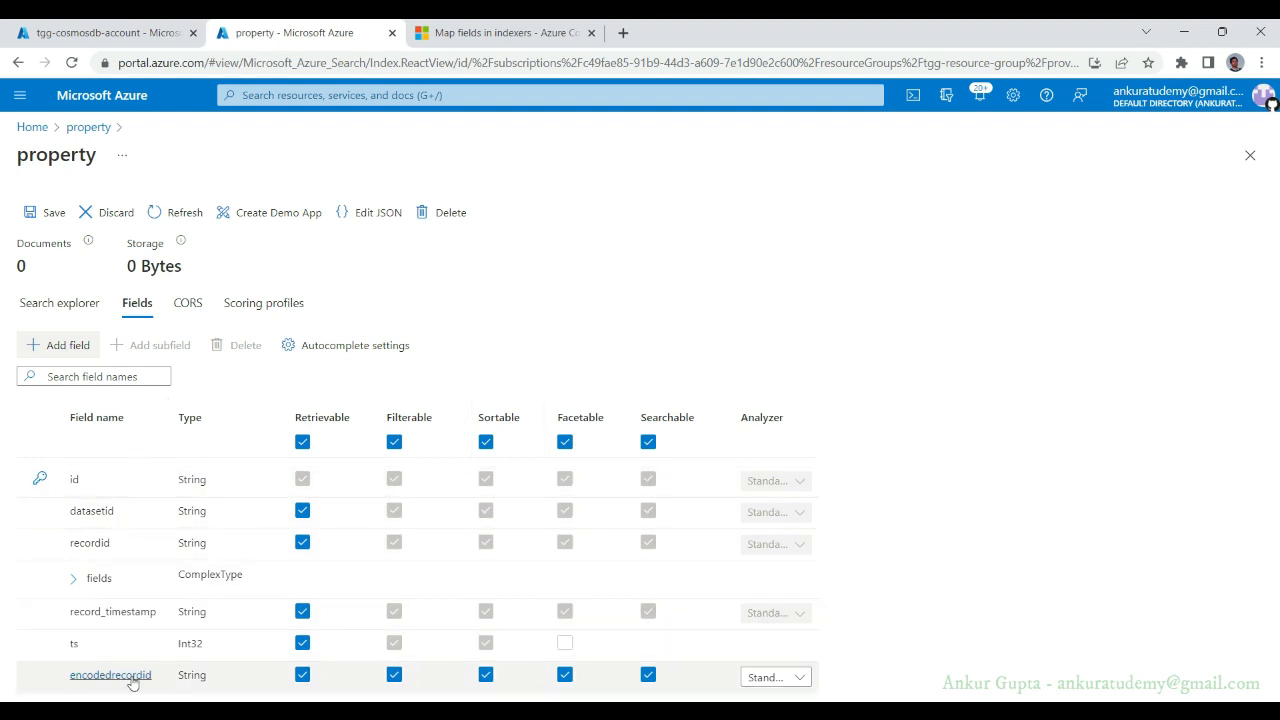
# - Save the property index with the added encodedrecordid field
pyautogui.click(88, 127)
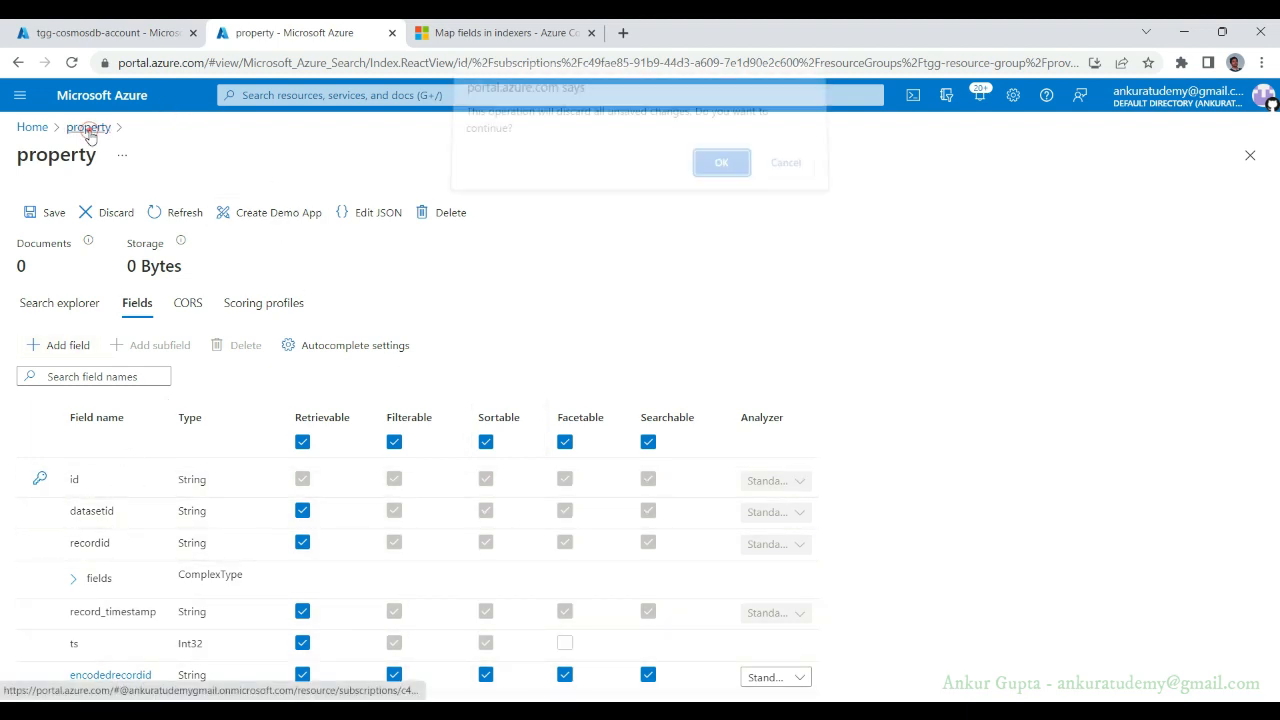
pyautogui.click(780, 173)
pyautogui.click(45, 213)
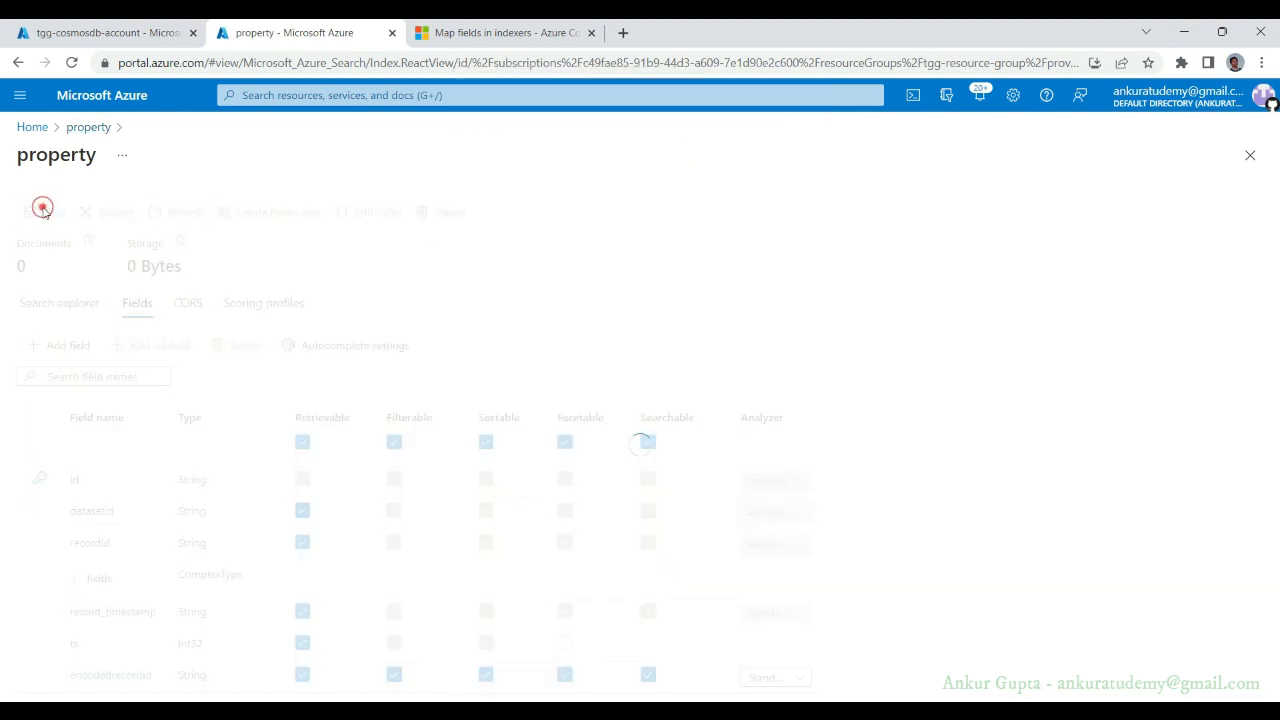
# - Return to the property search service and open the JSON definition of its property indexer
pyautogui.click(93, 131)
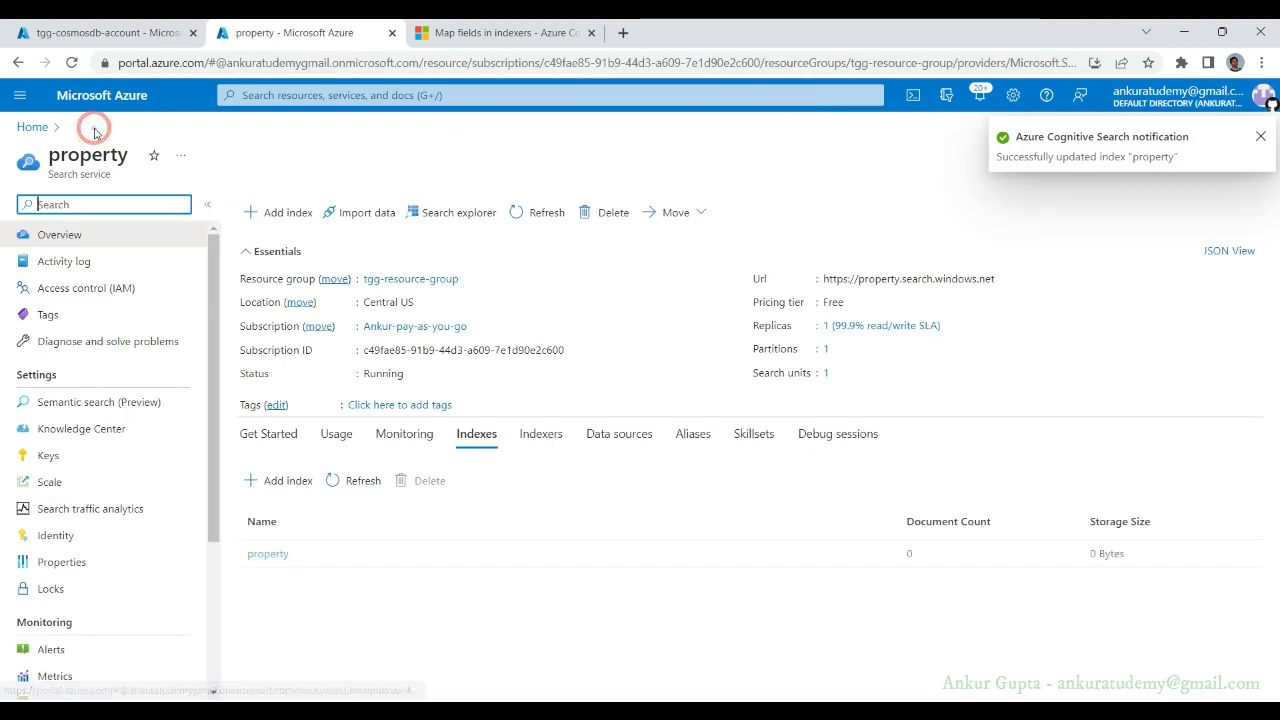
pyautogui.click(559, 441)
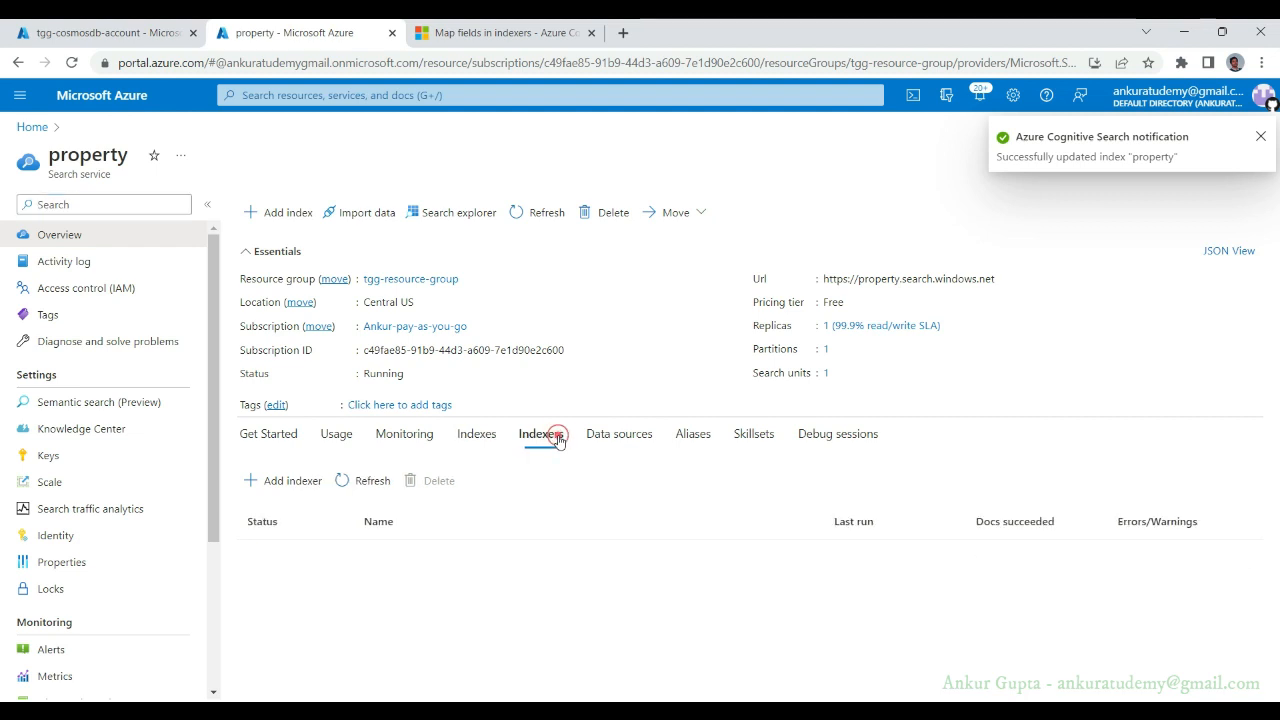
pyautogui.click(394, 560)
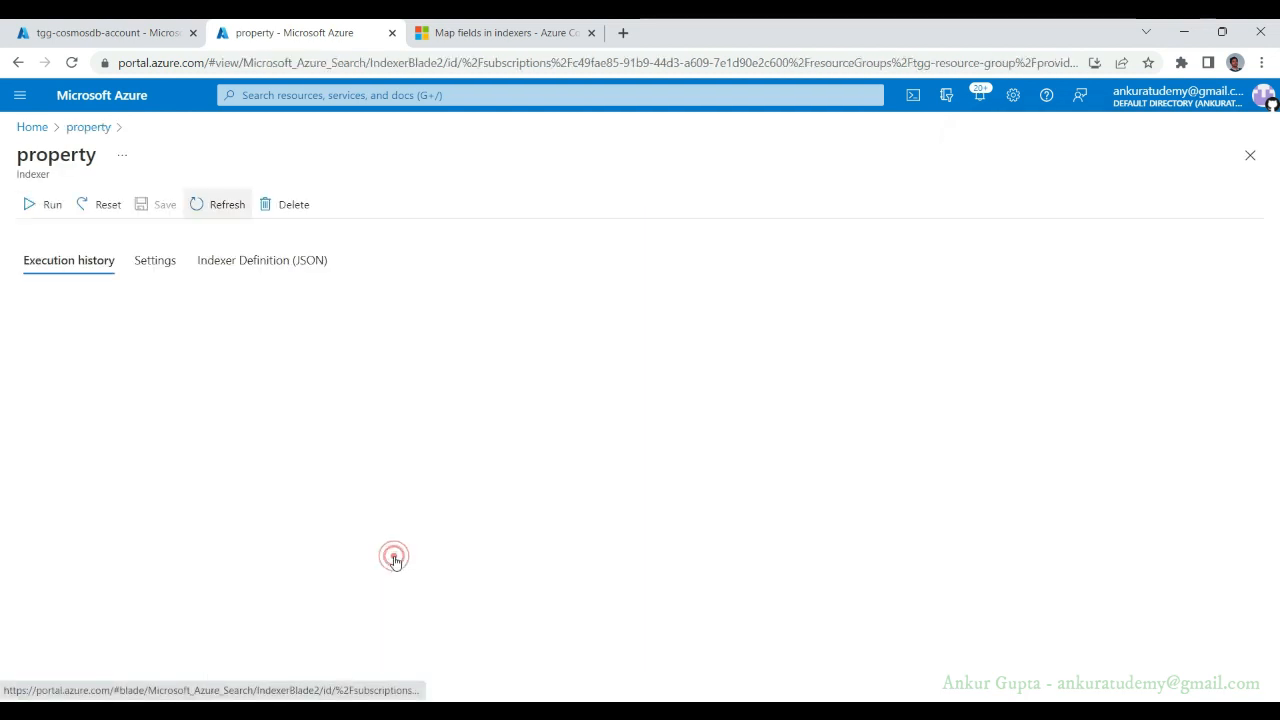
pyautogui.click(281, 262)
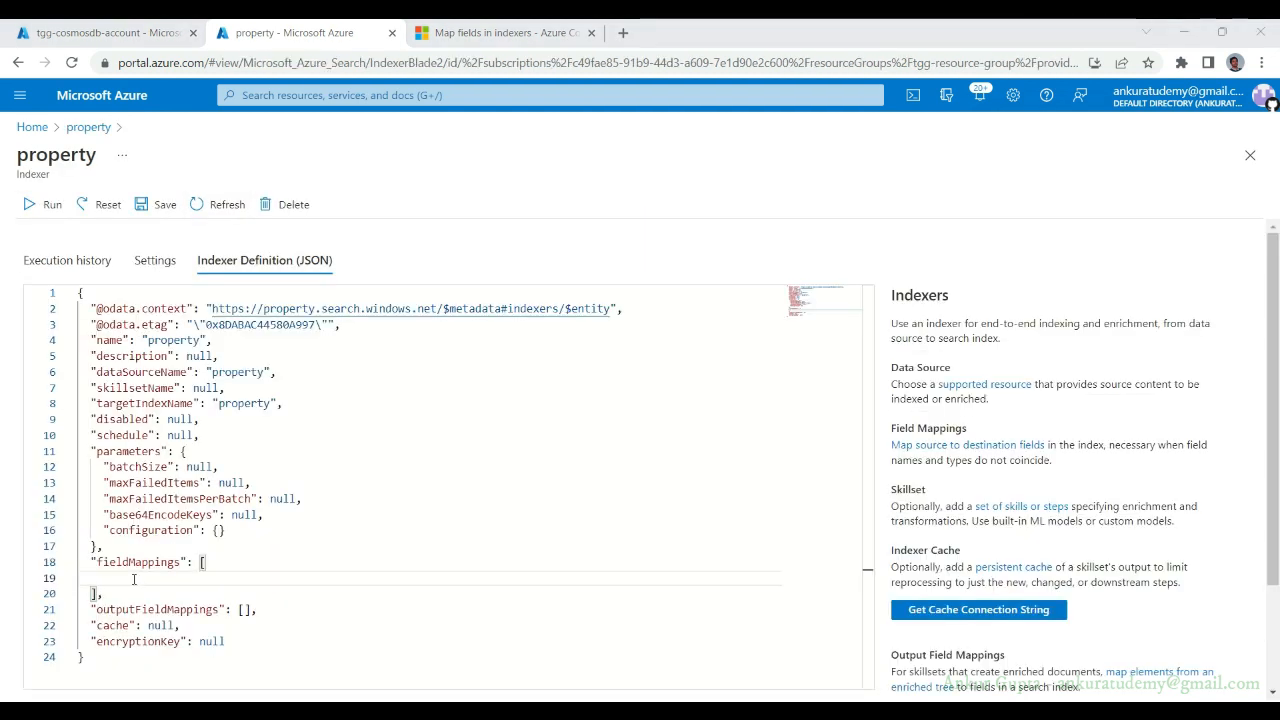
# - Add an object to the fieldMappings array of the indexer definition with sourceFieldName set to "recordid"
pyautogui.click(134, 579)
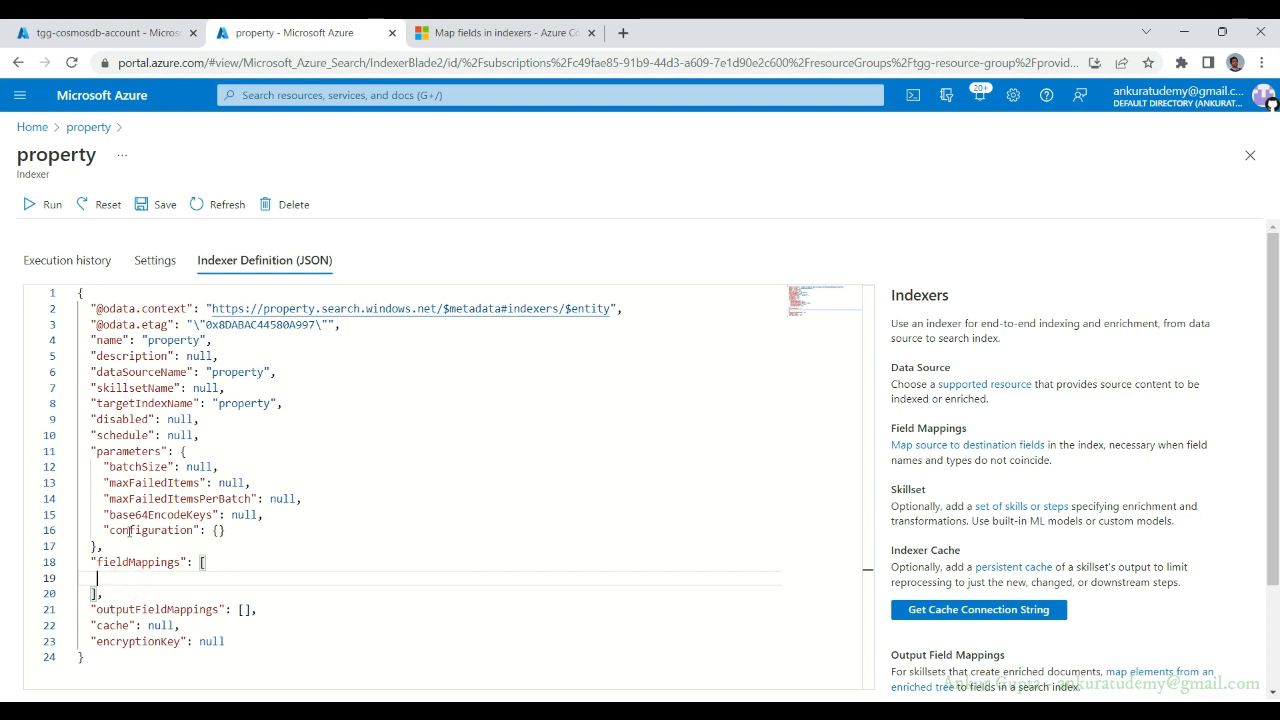
pyautogui.doubleClick(140, 562)
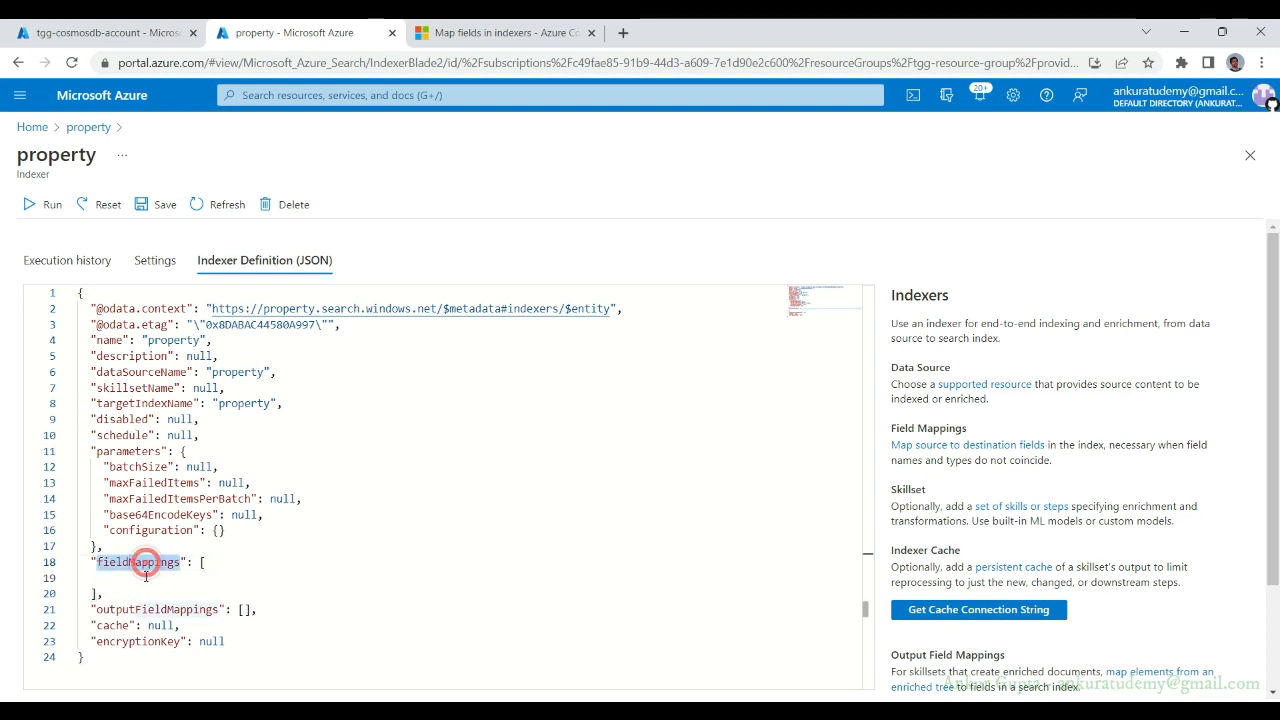
pyautogui.click(146, 579)
pyautogui.write('{')
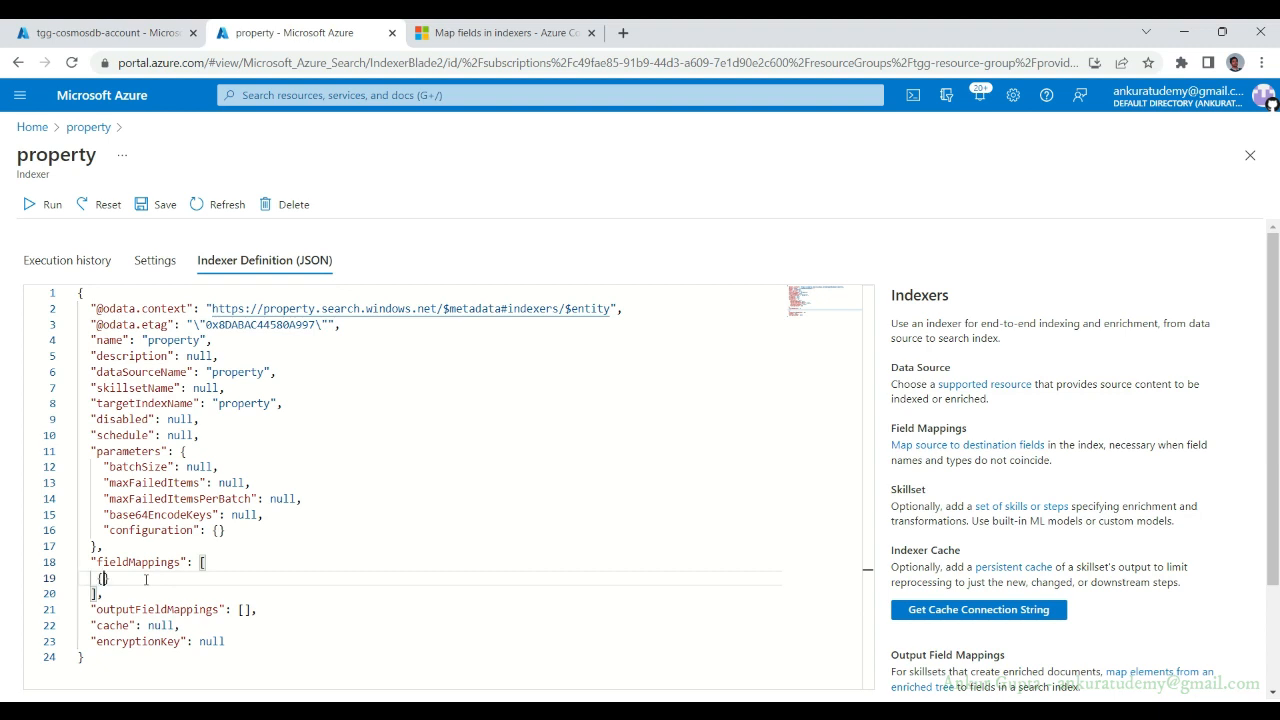
pyautogui.press('Return')
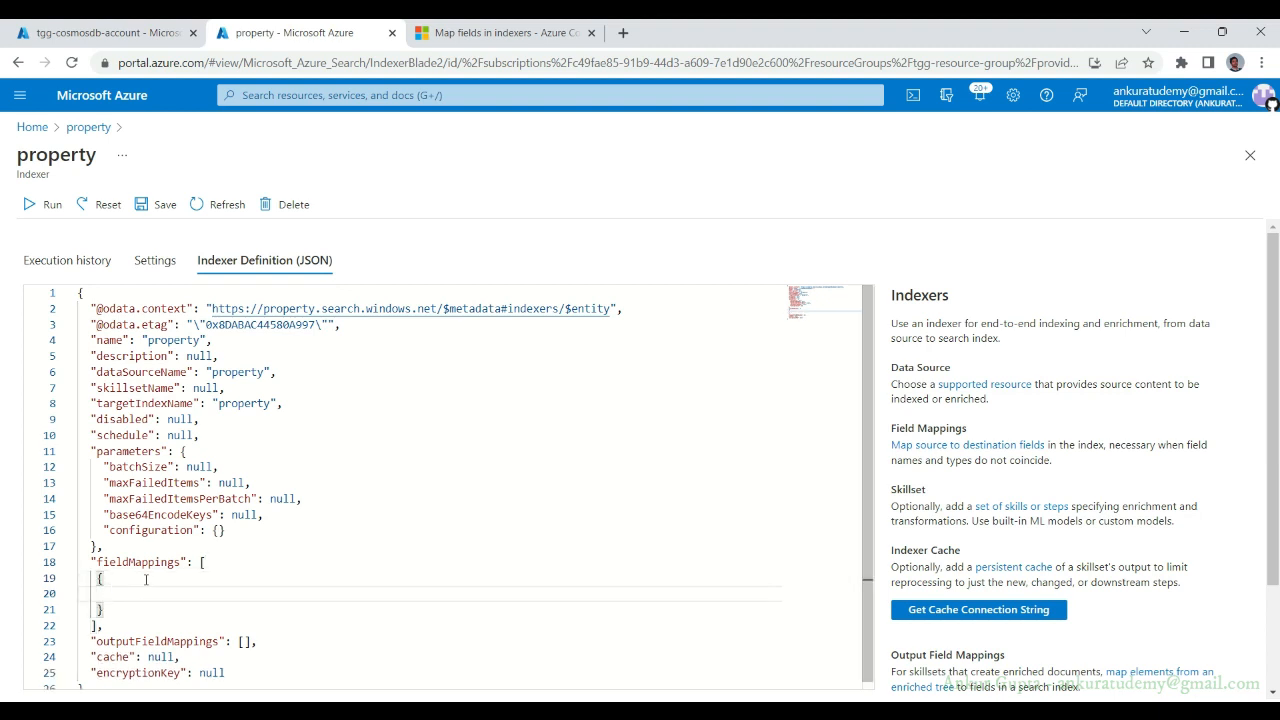
pyautogui.write('"')
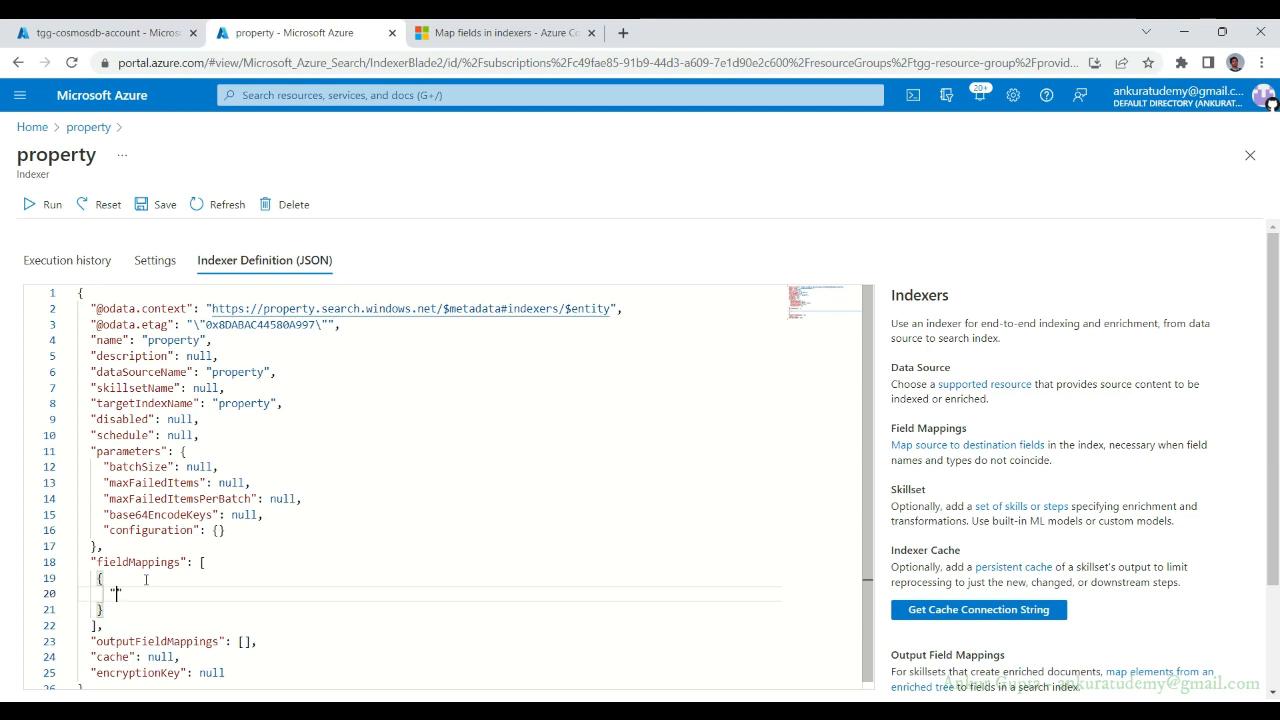
pyautogui.write('sourceFieldName"')
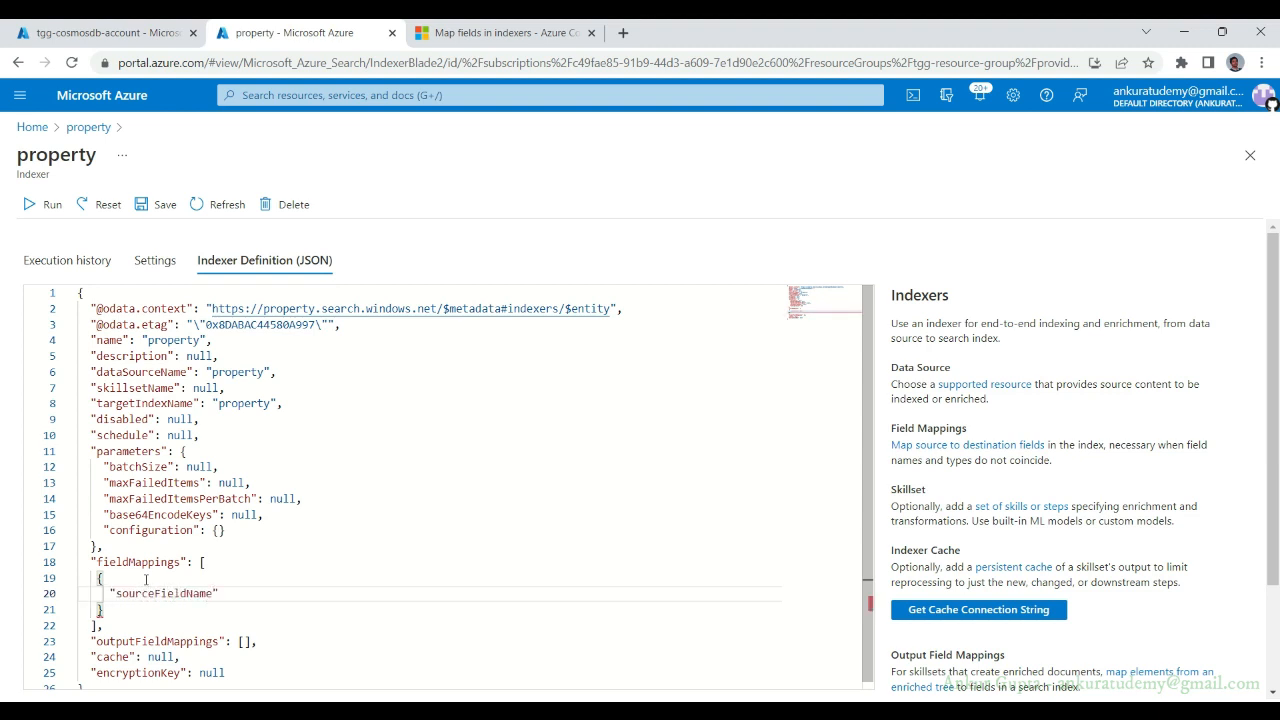
pyautogui.write(': ')
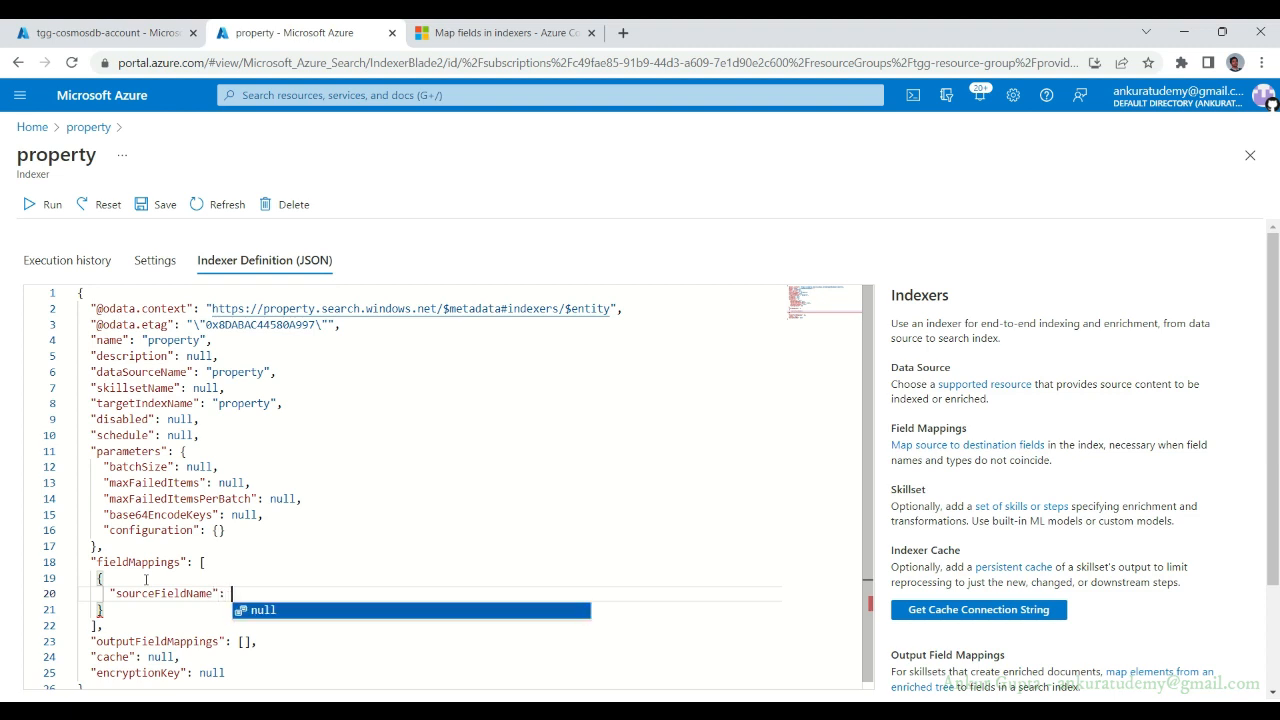
pyautogui.write('"recordid')
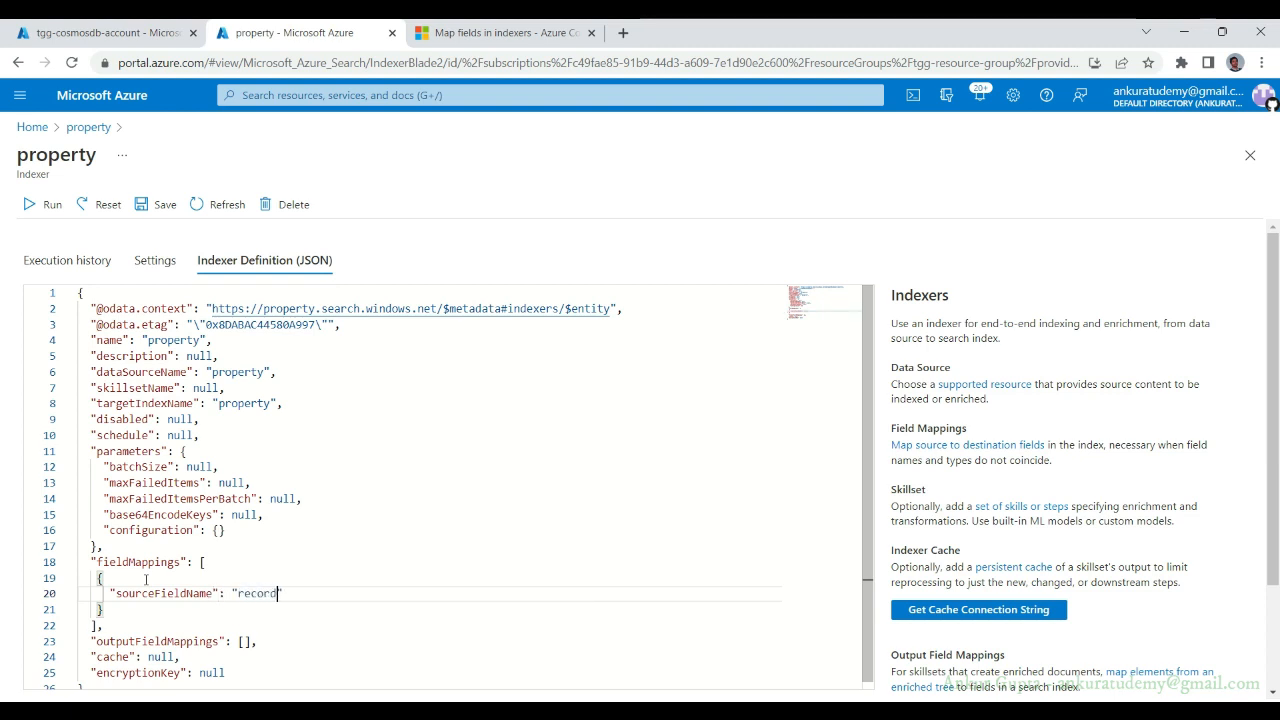
pyautogui.press('BackSpace')
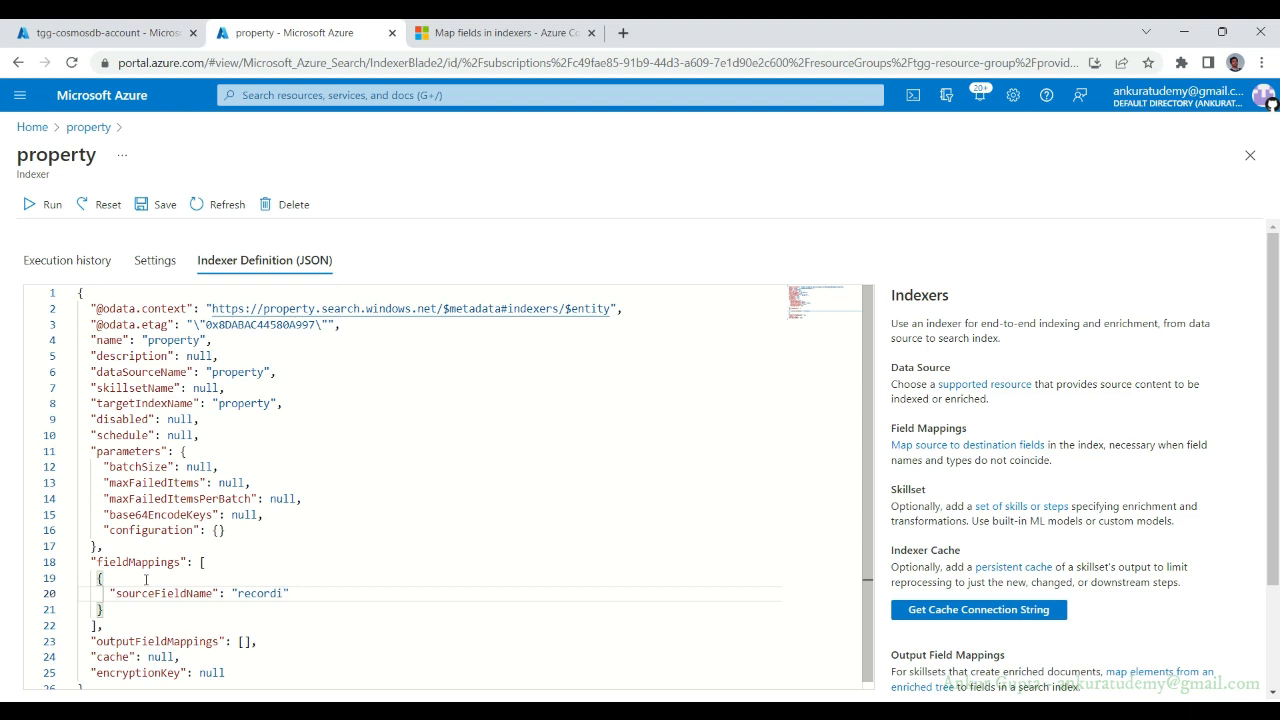
pyautogui.press('Return')
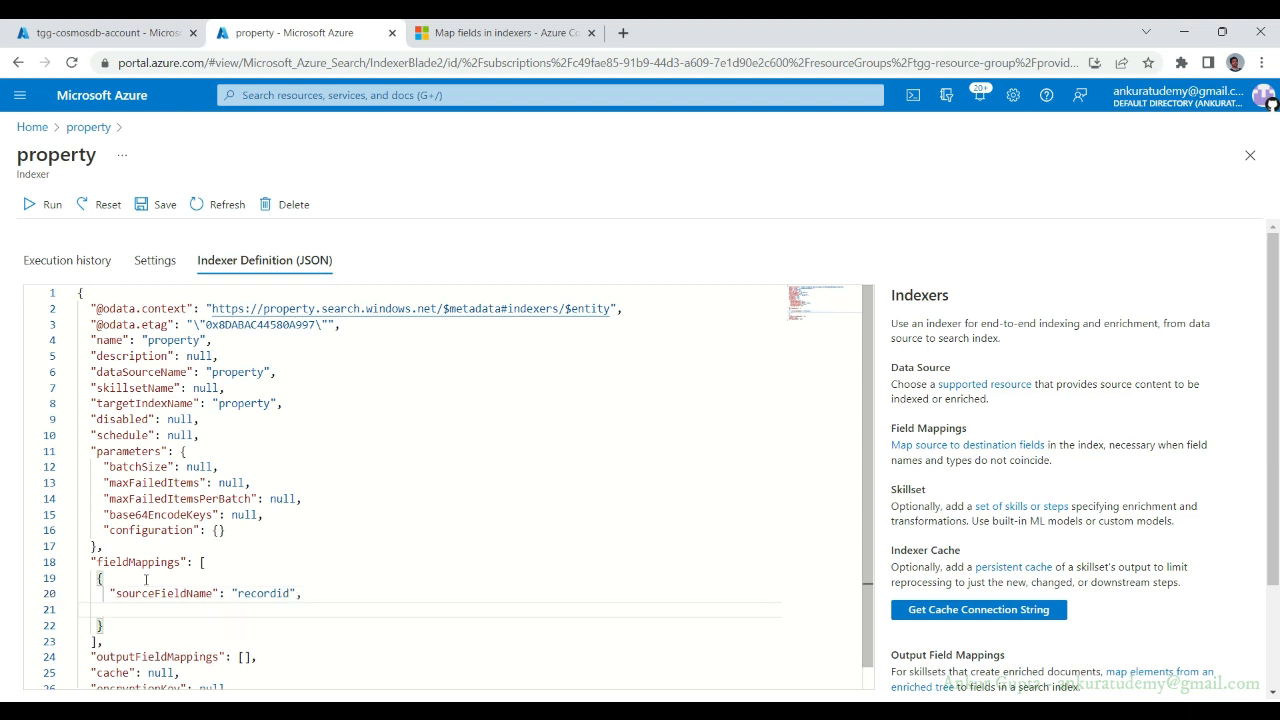
# - Add a targetFieldName property with the value "encodedrecordid" to the field mapping
pyautogui.write('"')
pyautogui.write('target')
pyautogui.write('FieldName"')
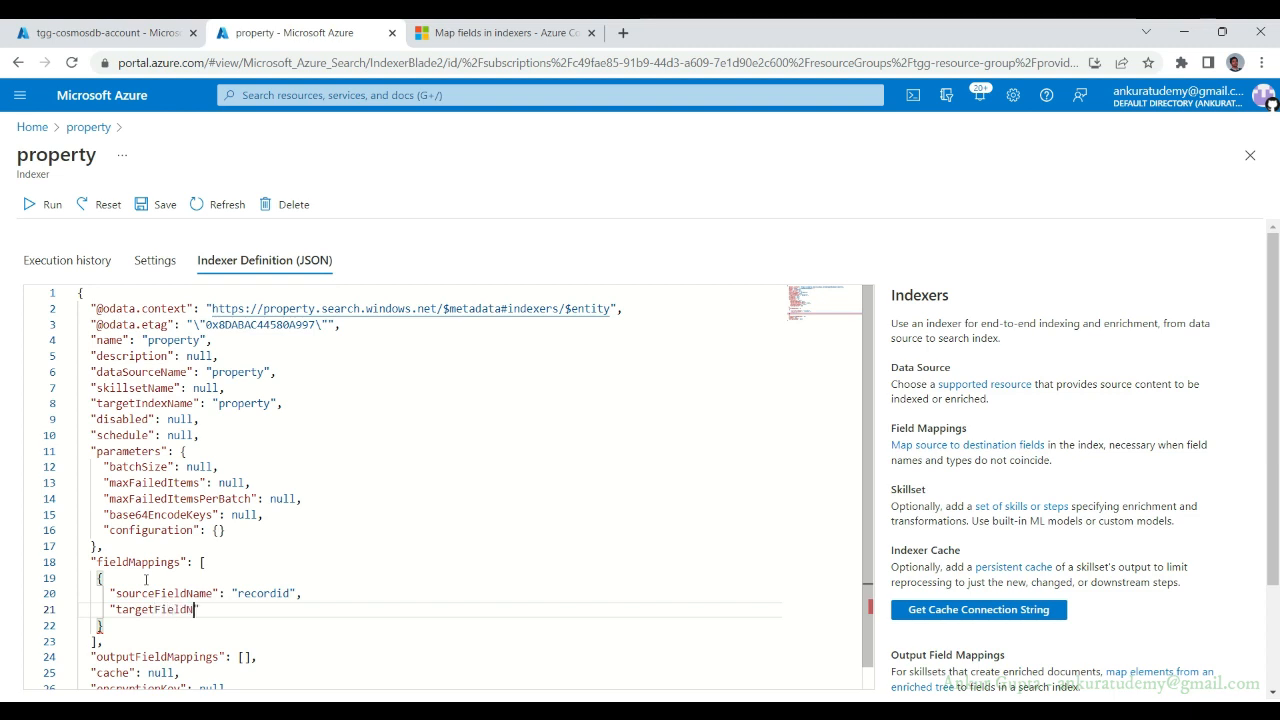
pyautogui.write(':')
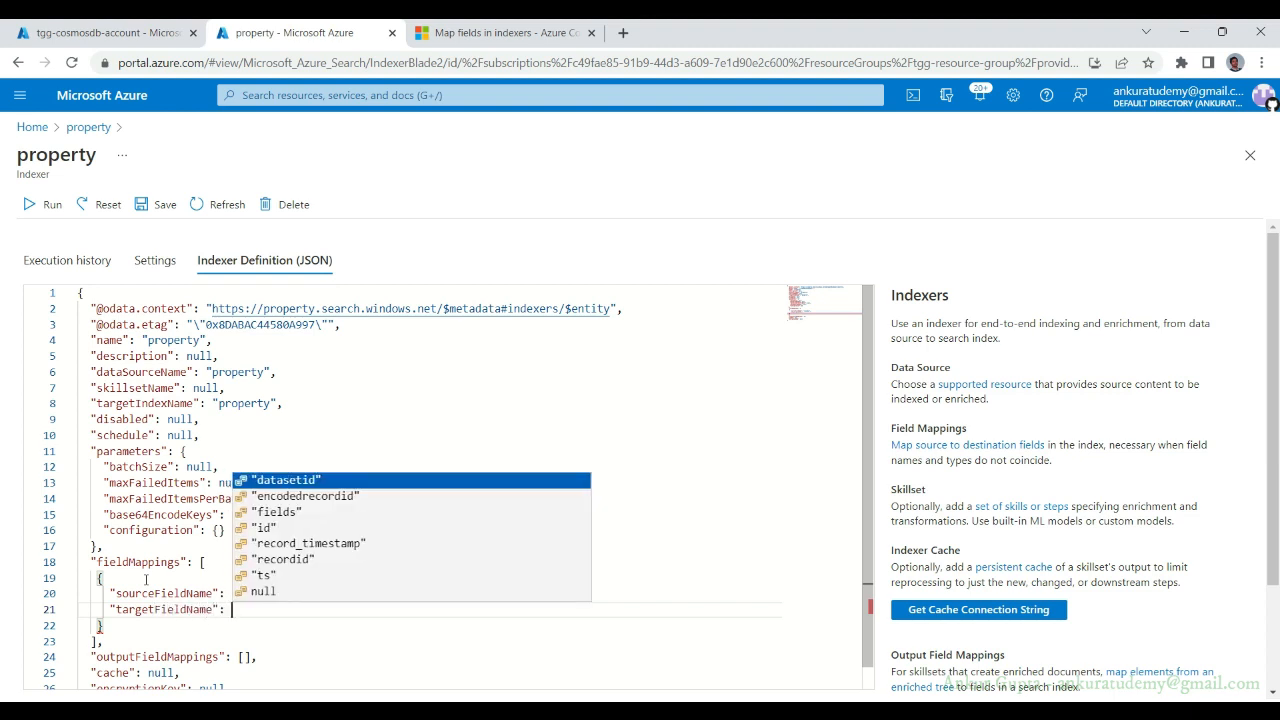
pyautogui.press('Down')
pyautogui.press('Return')
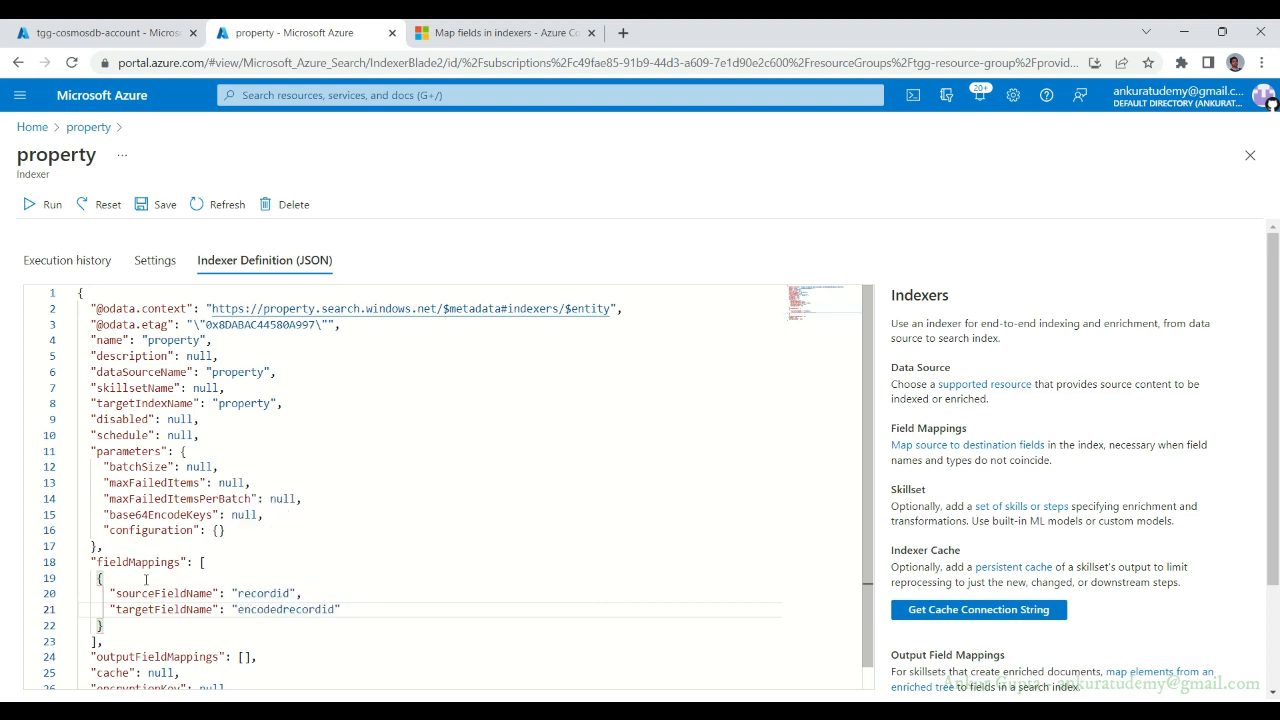
# - Add a mappingFunction property with the value null below targetFieldName in the field mapping
pyautogui.press('Return')
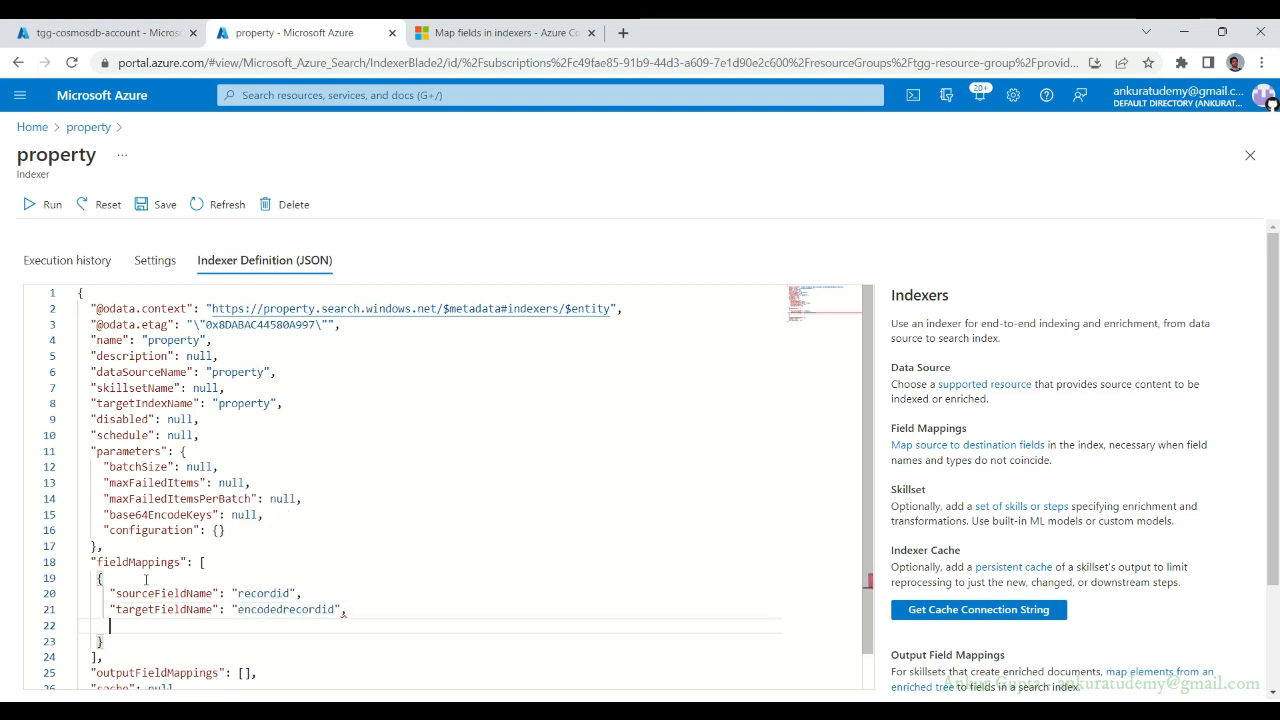
pyautogui.write('"map')
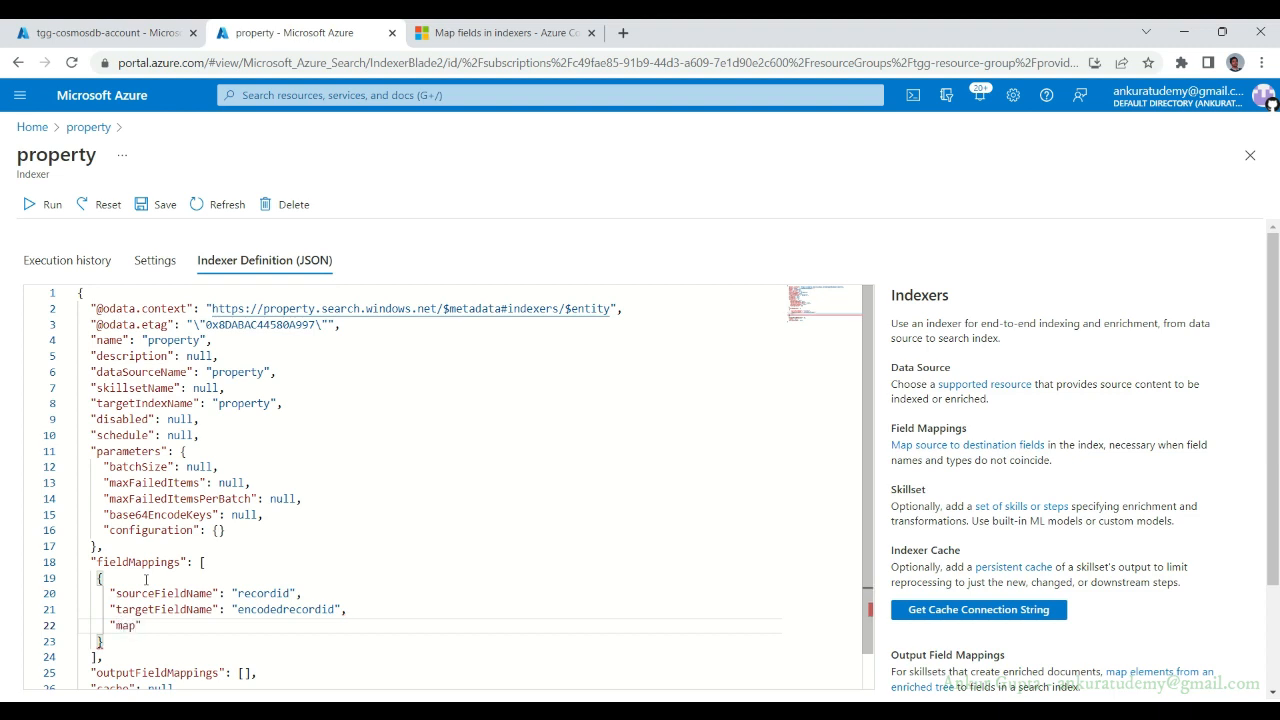
pyautogui.write('pingFunction')
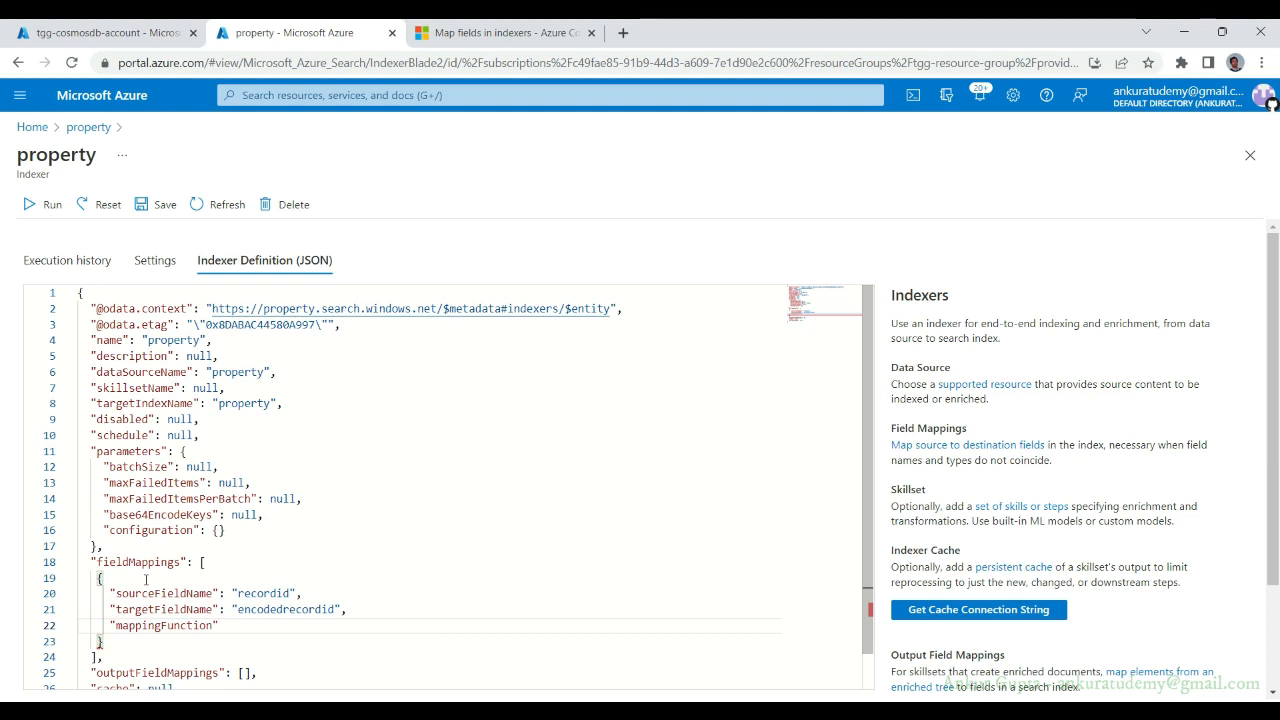
pyautogui.write(': ')
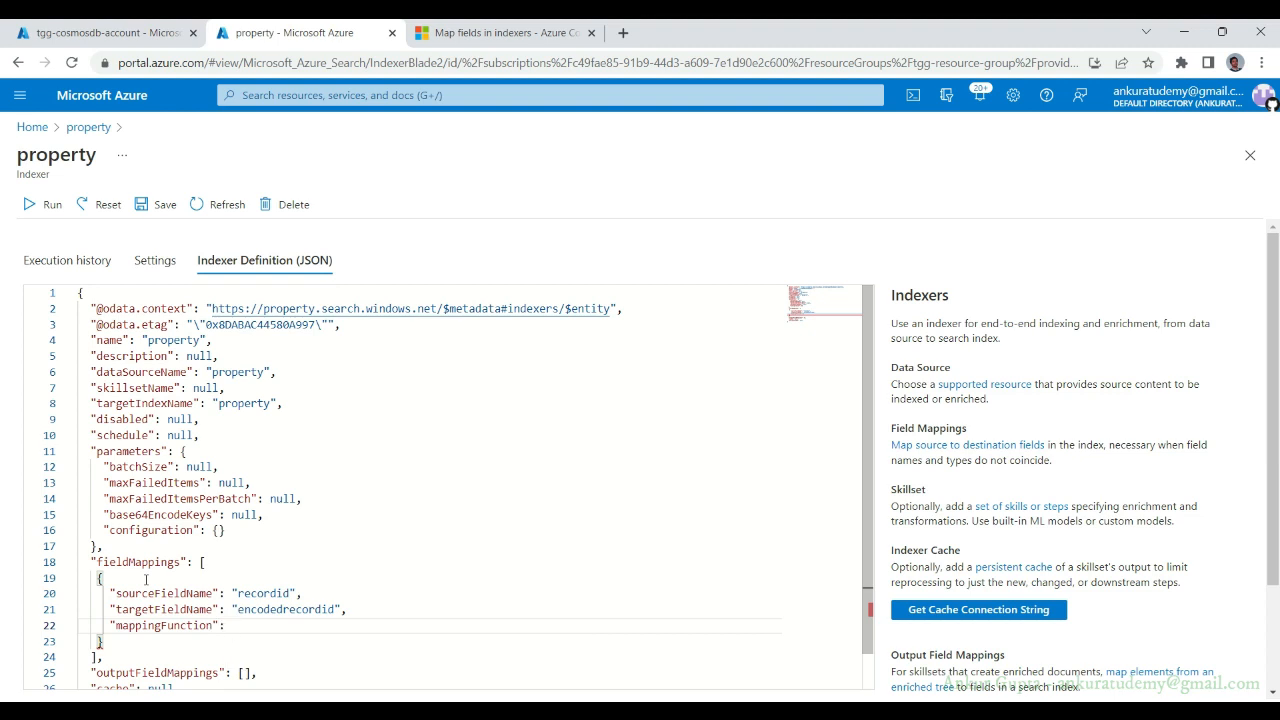
pyautogui.write('mnull')
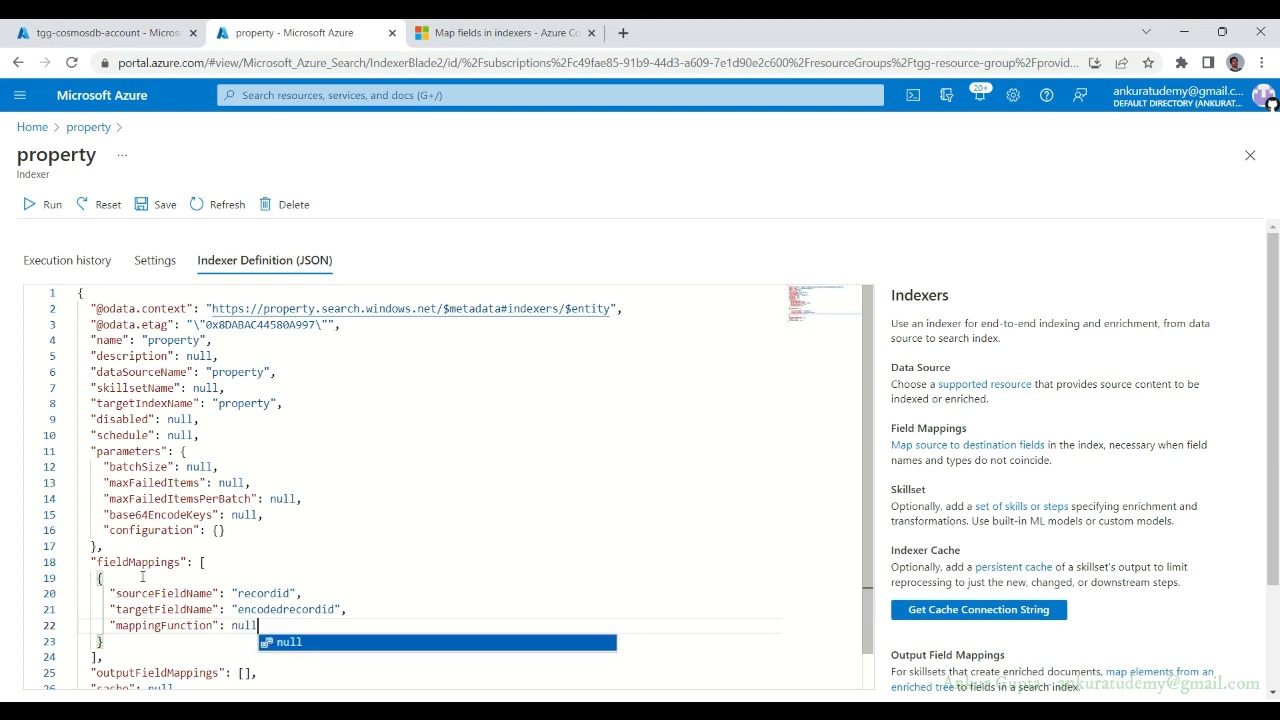
# - Replace the null value of mappingFunction in the recordid field mapping with an empty object
pyautogui.doubleClick(268, 594)
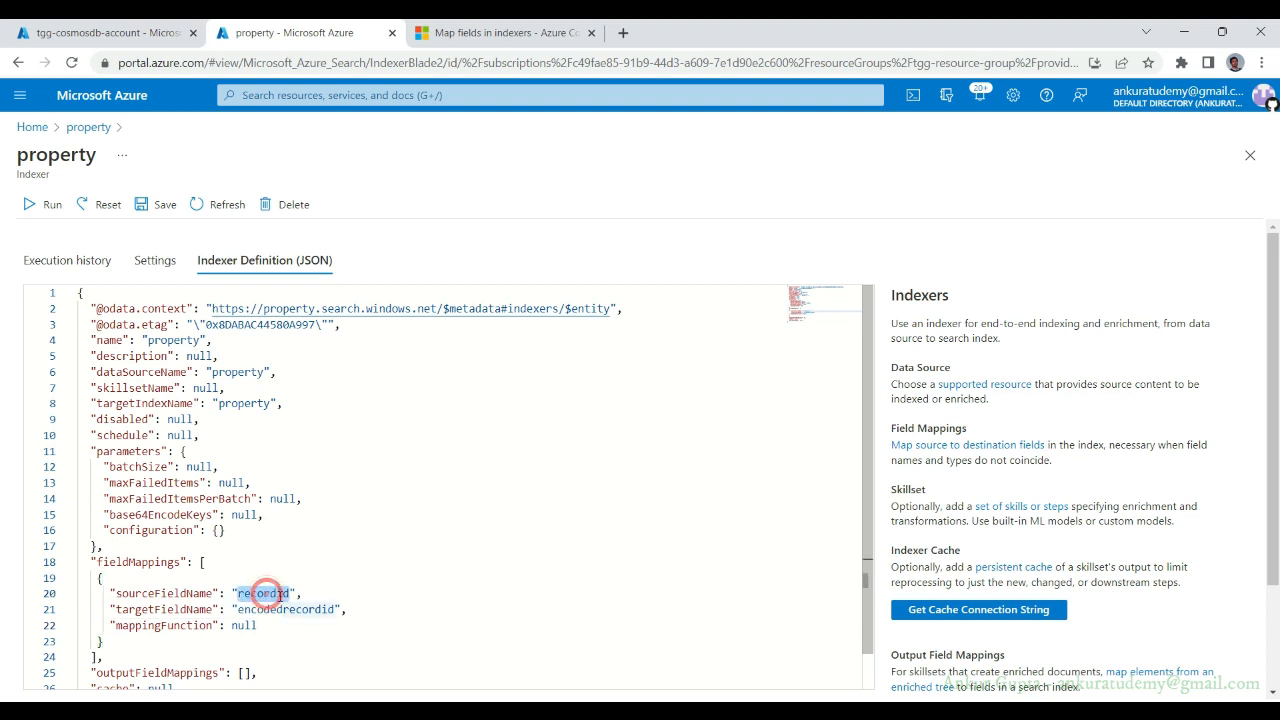
pyautogui.doubleClick(265, 610)
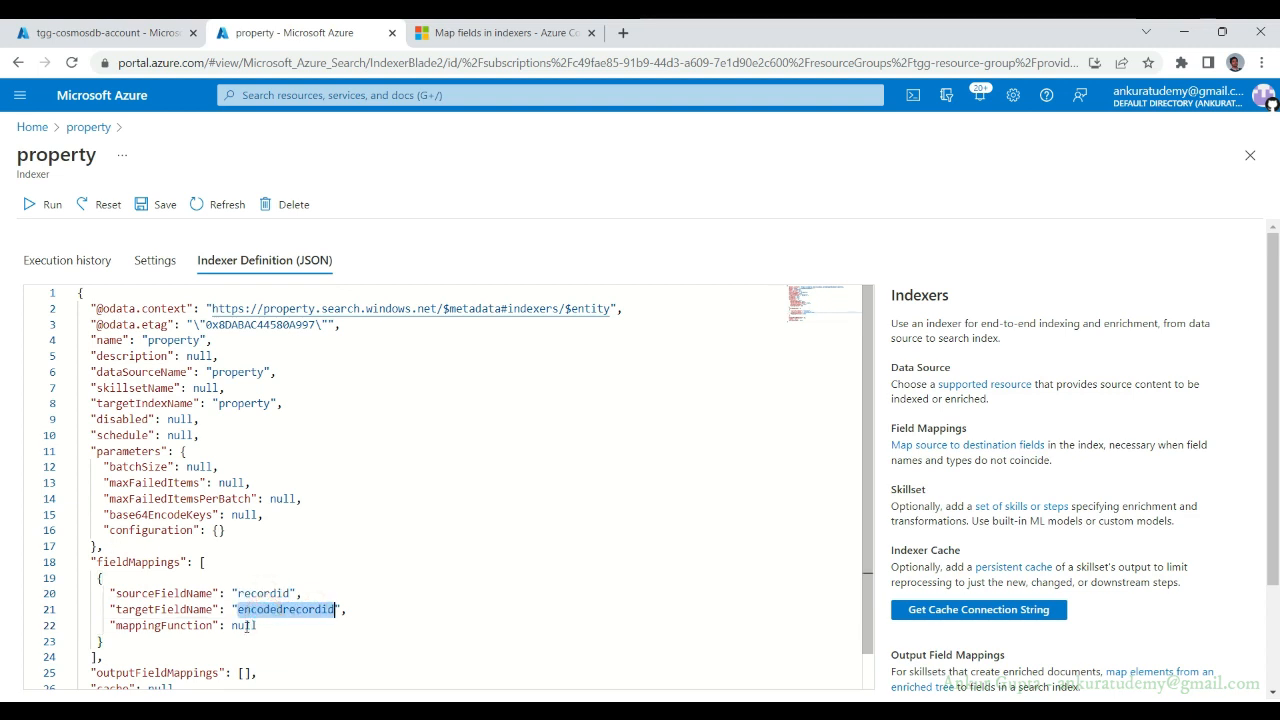
pyautogui.doubleClick(245, 626)
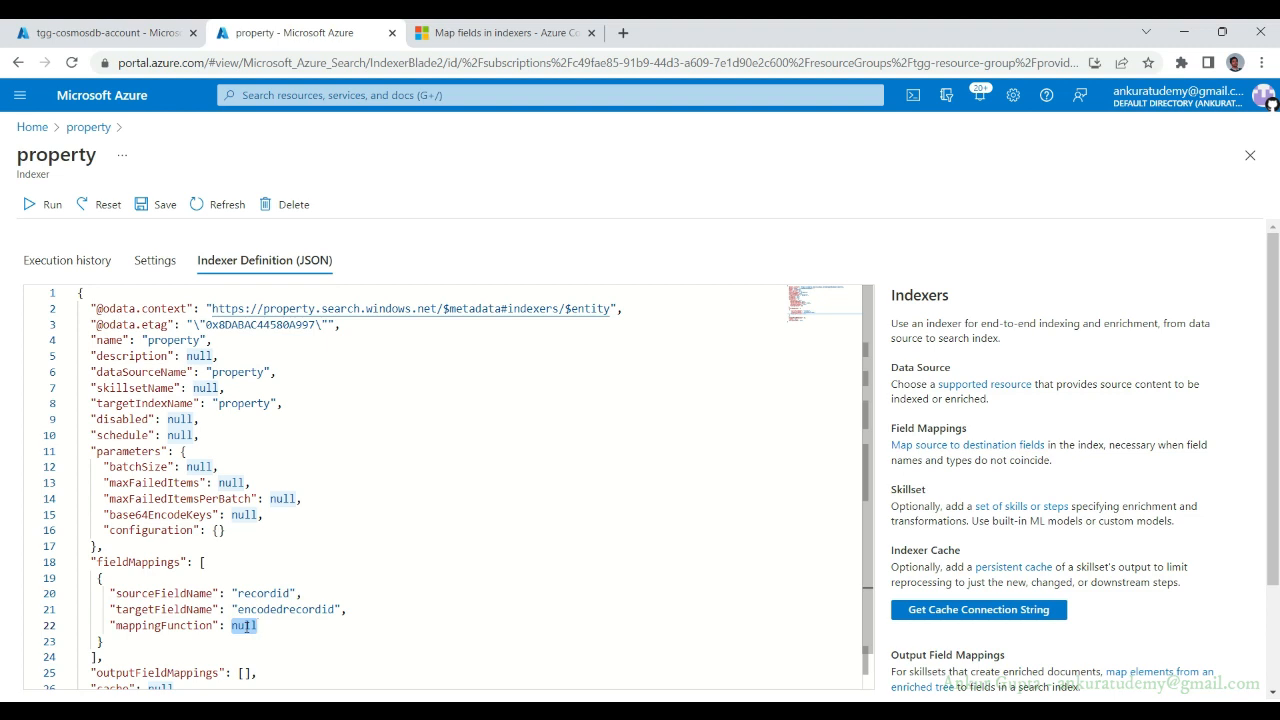
pyautogui.write('{')
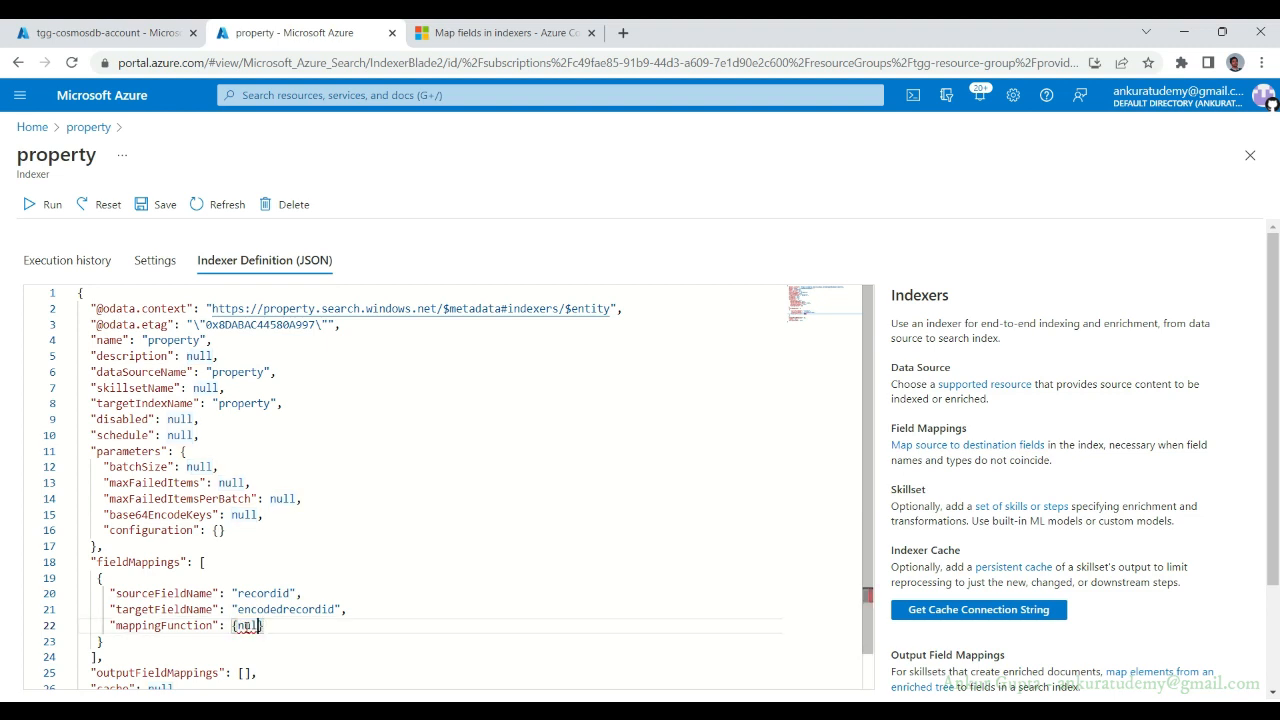
pyautogui.press('BackSpace')
pyautogui.press('BackSpace')
pyautogui.press('BackSpace')
pyautogui.press('BackSpace')
pyautogui.write('na')
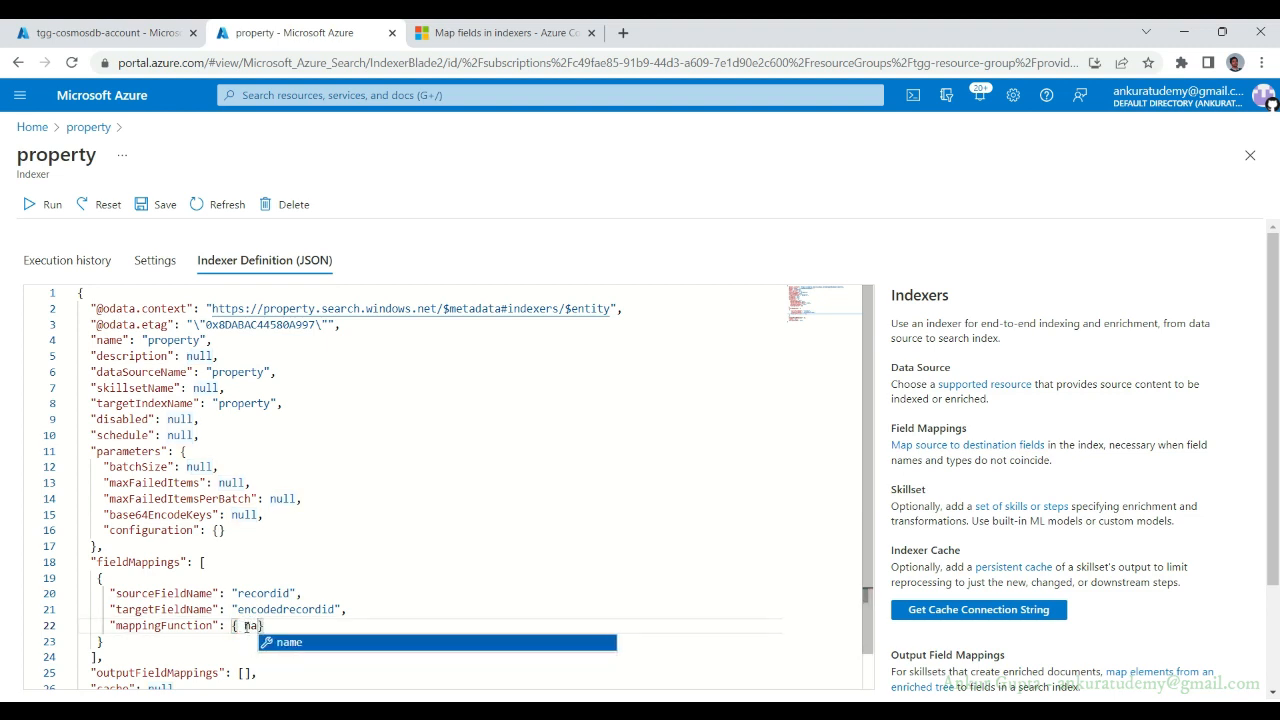
pyautogui.press('BackSpace')
pyautogui.press('BackSpace')
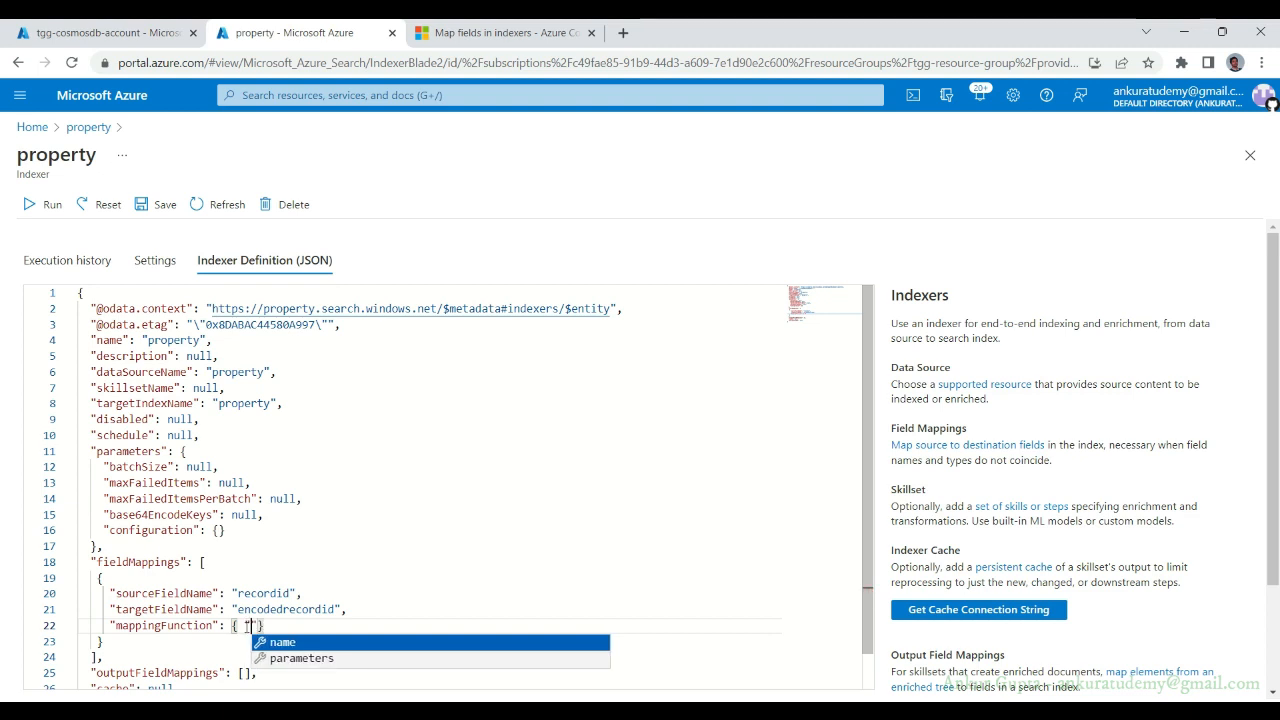
# - Add a name property with the value "base64Encode" inside the mappingFunction object
pyautogui.write('"name')
pyautogui.write('": "')
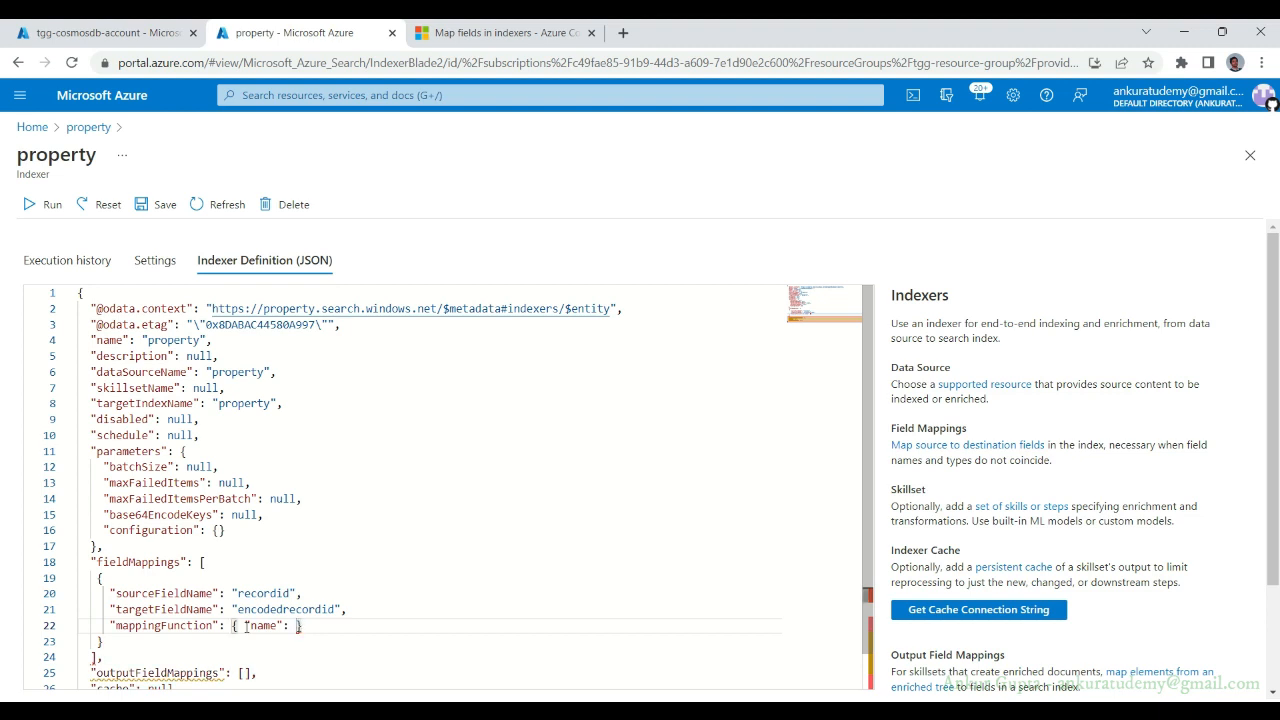
pyautogui.write('ba')
pyautogui.press('BackSpace')
pyautogui.press('BackSpace')
pyautogui.press('BackSpace')
pyautogui.press('BackSpace')
pyautogui.press('BackSpace')
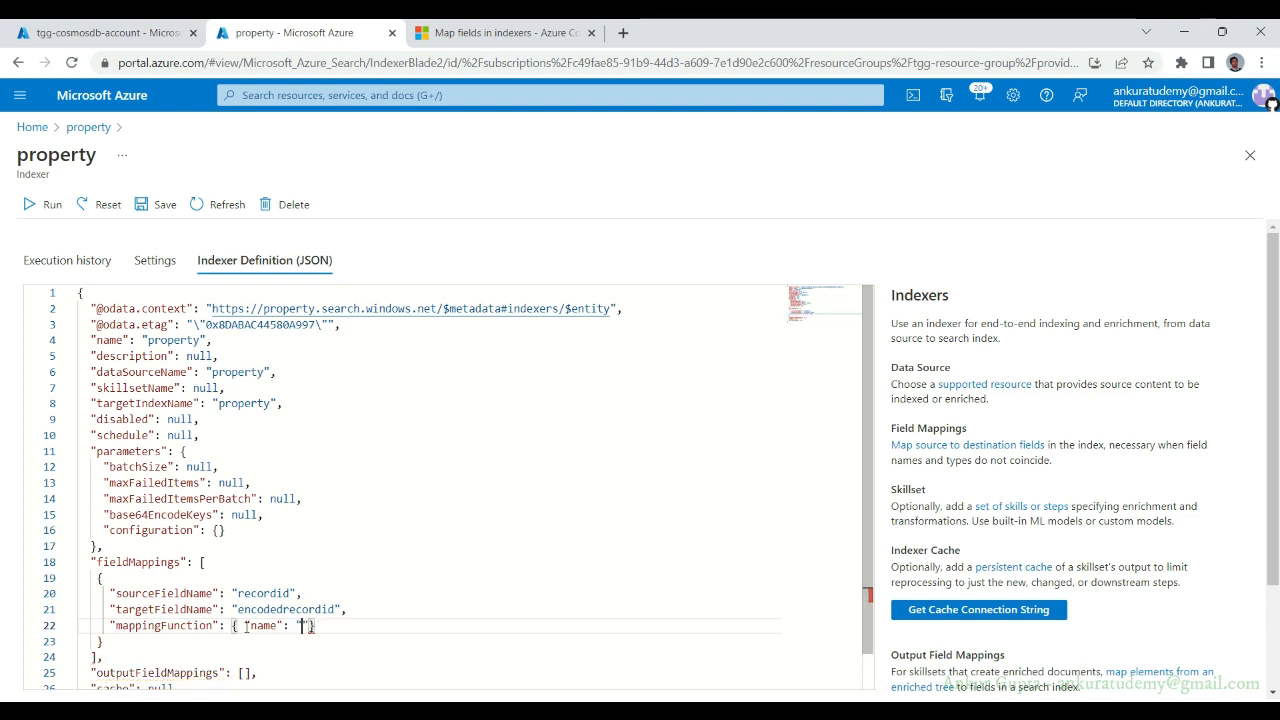
pyautogui.write(':')
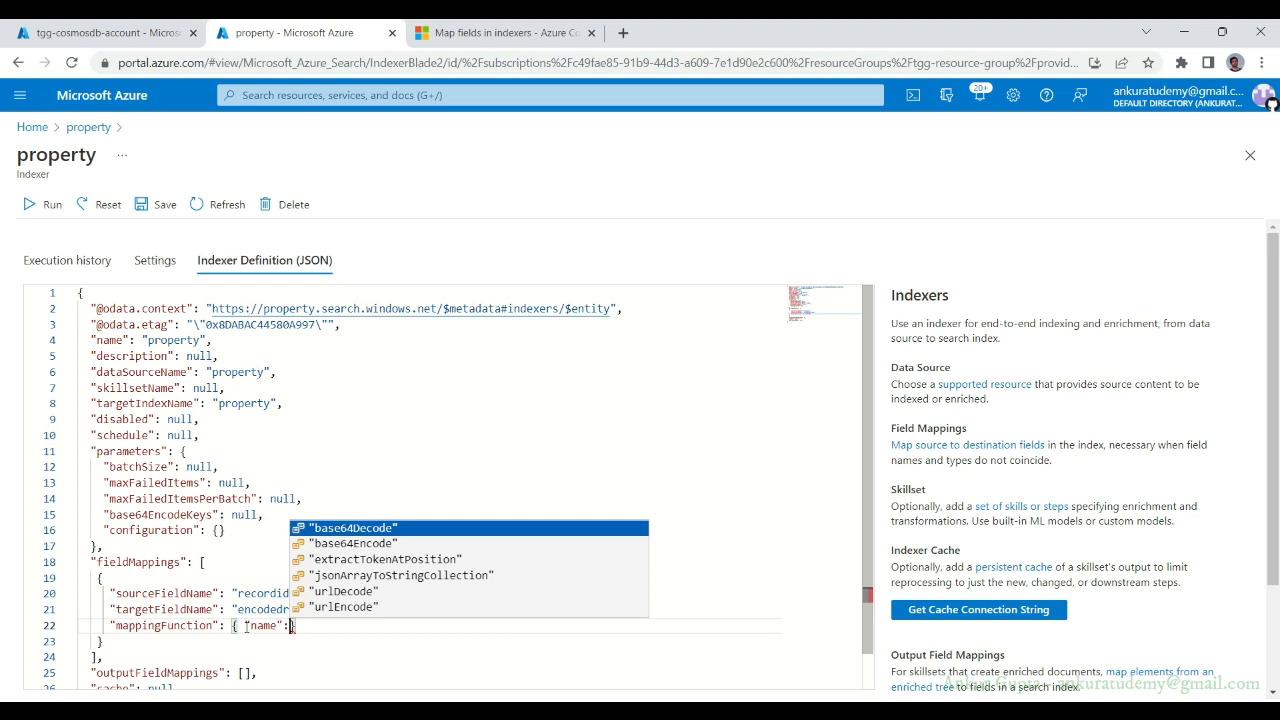
pyautogui.press('Down')
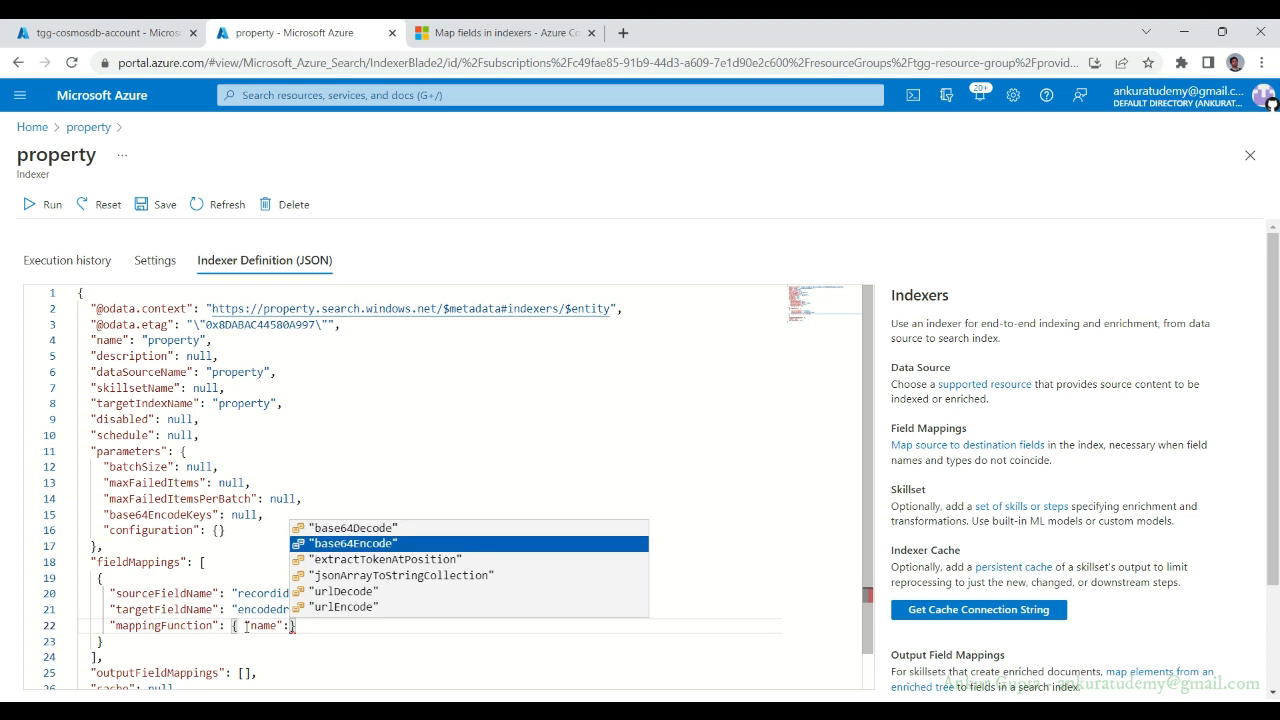
pyautogui.press('Return')
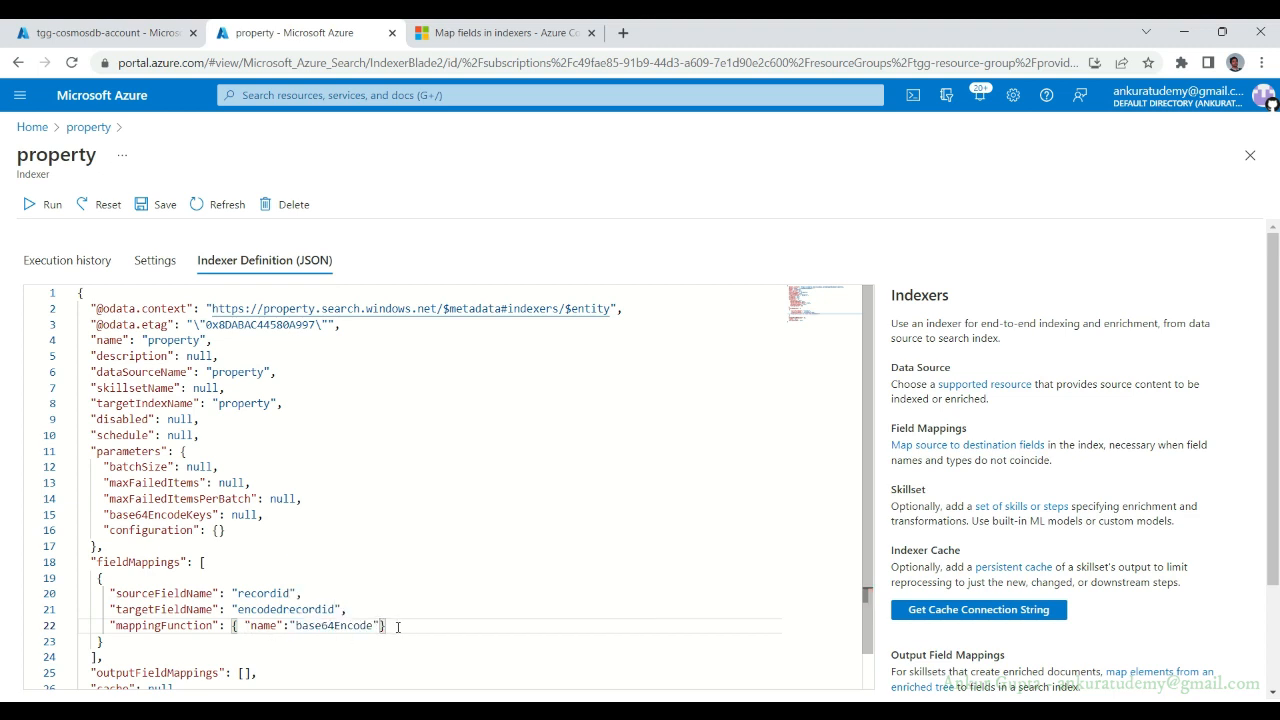
# - Review the recordid field mapping and its mappingFunction in the indexer definition
pyautogui.doubleClick(263, 594)
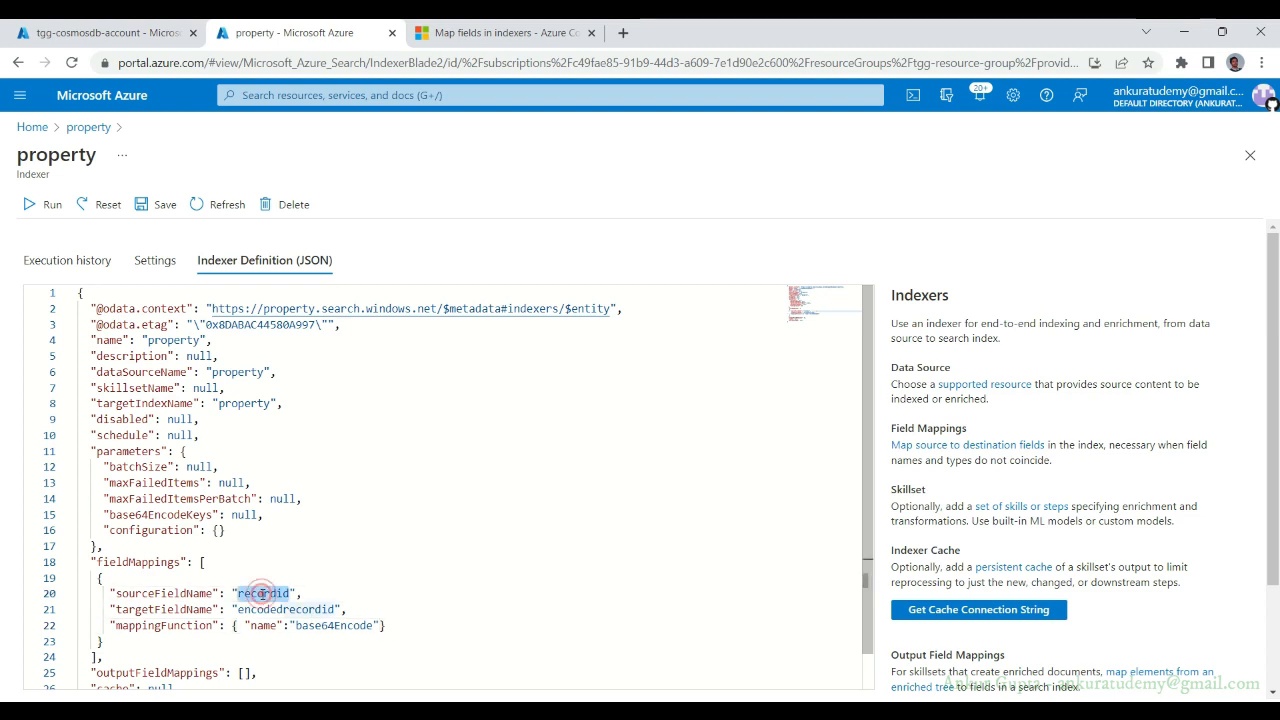
pyautogui.click(350, 578)
pyautogui.scroll(-2, 170, 553)
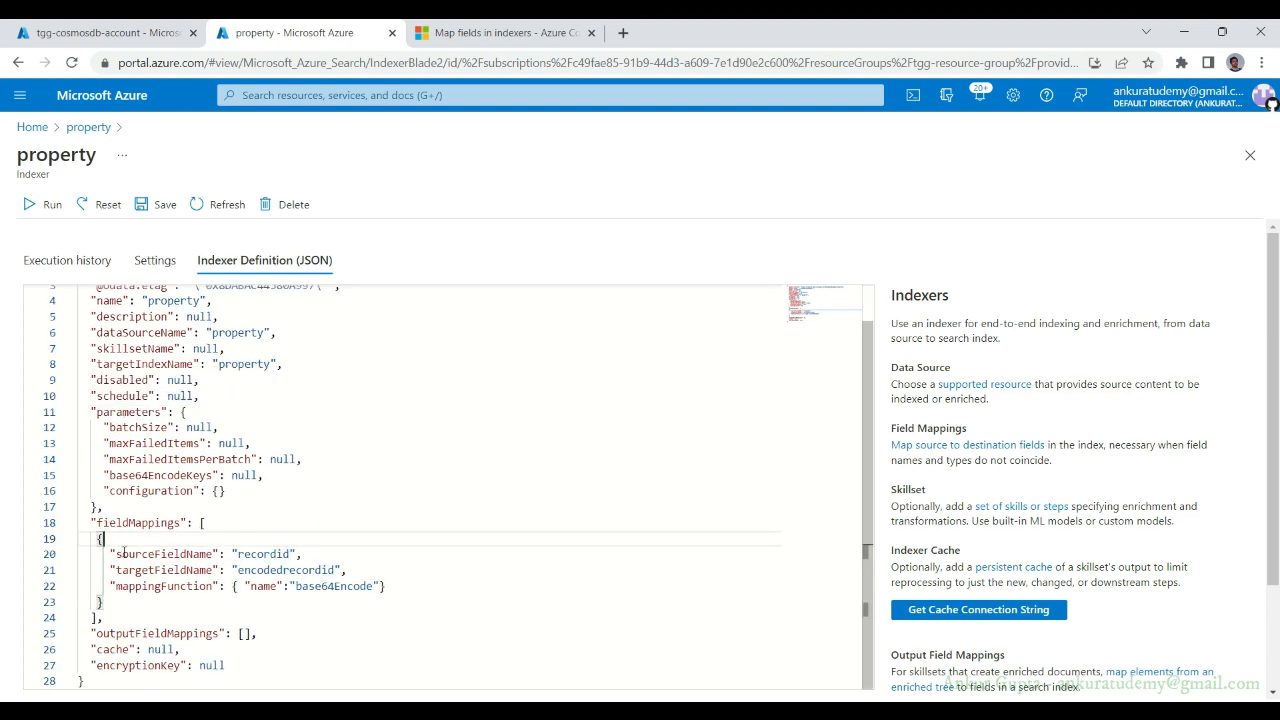
pyautogui.doubleClick(156, 586)
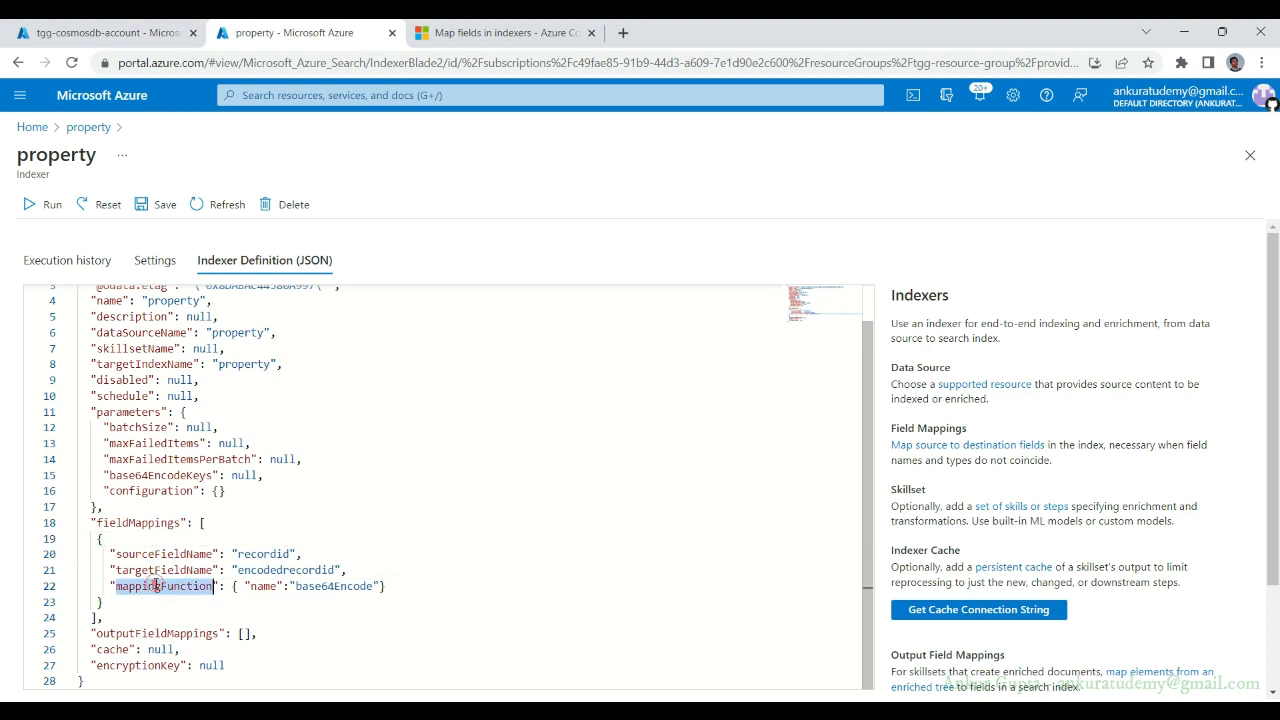
pyautogui.click(425, 383)
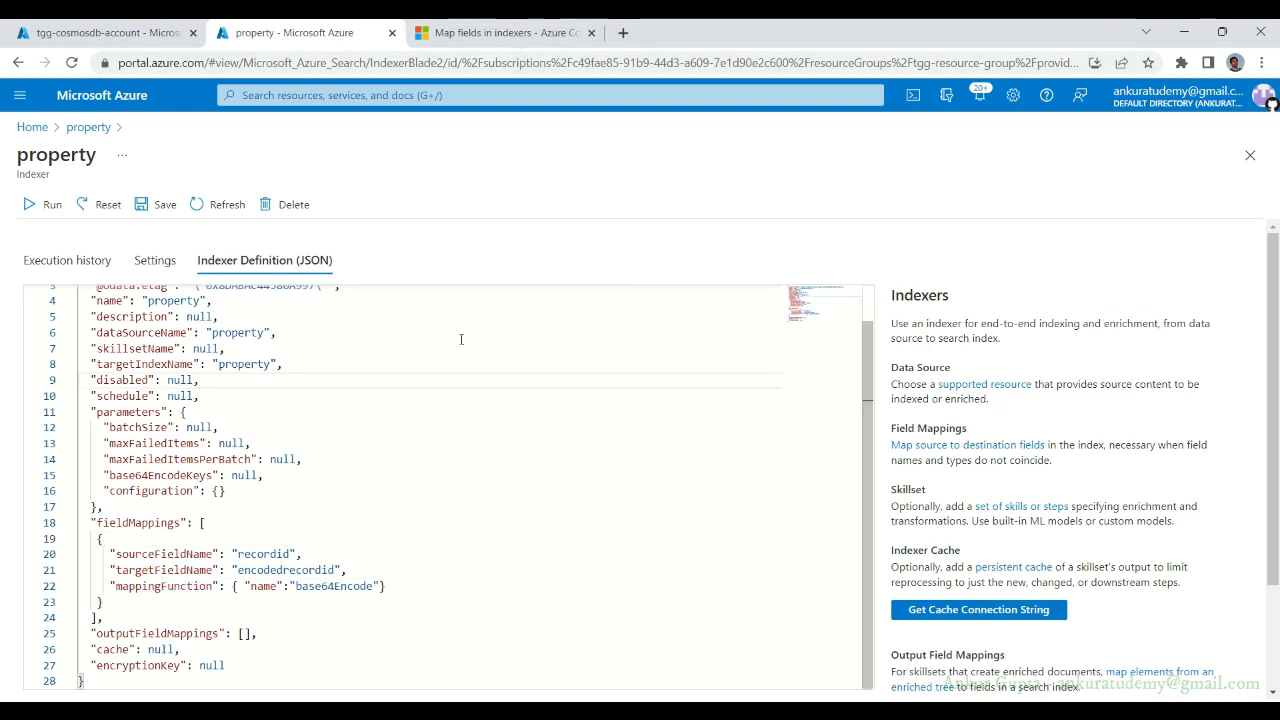
# - Switch to the field mappings documentation article and look through its list of supported mapping functions
pyautogui.click(535, 30)
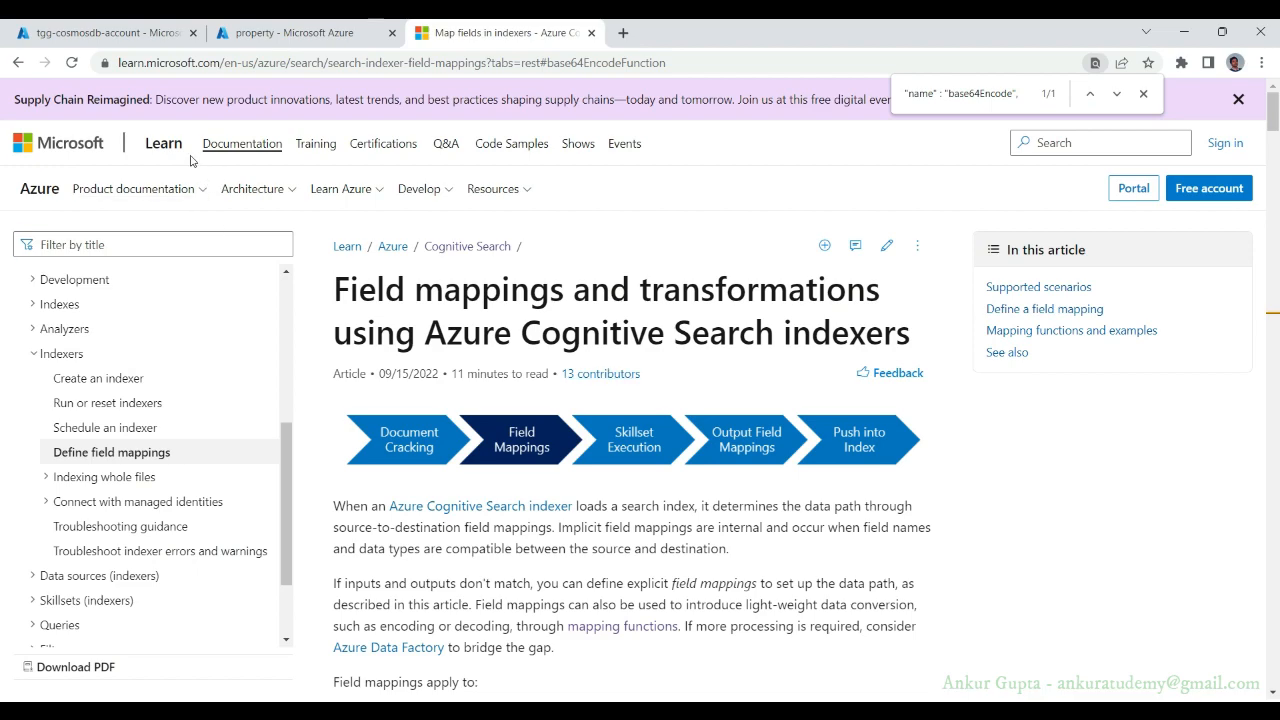
pyautogui.scroll(-1, 536, 410)
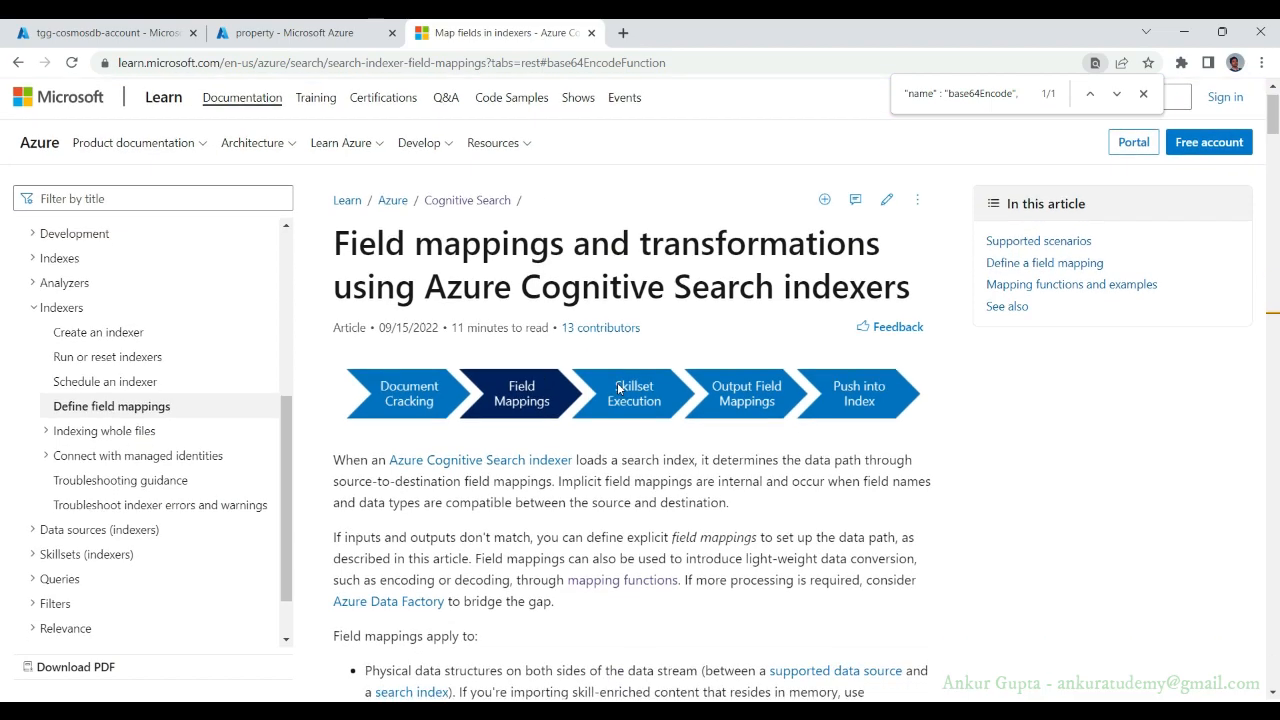
pyautogui.scroll(-4, 618, 389)
pyautogui.scroll(-14, 618, 389)
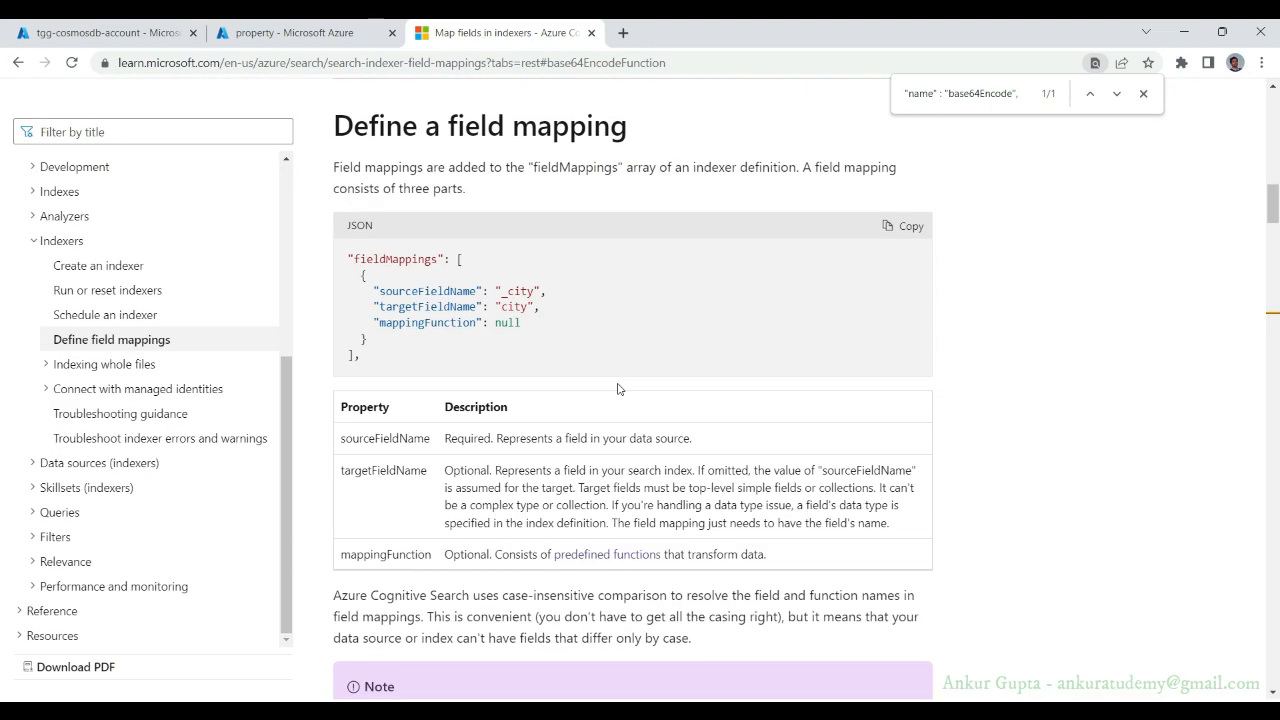
pyautogui.scroll(-9, 618, 389)
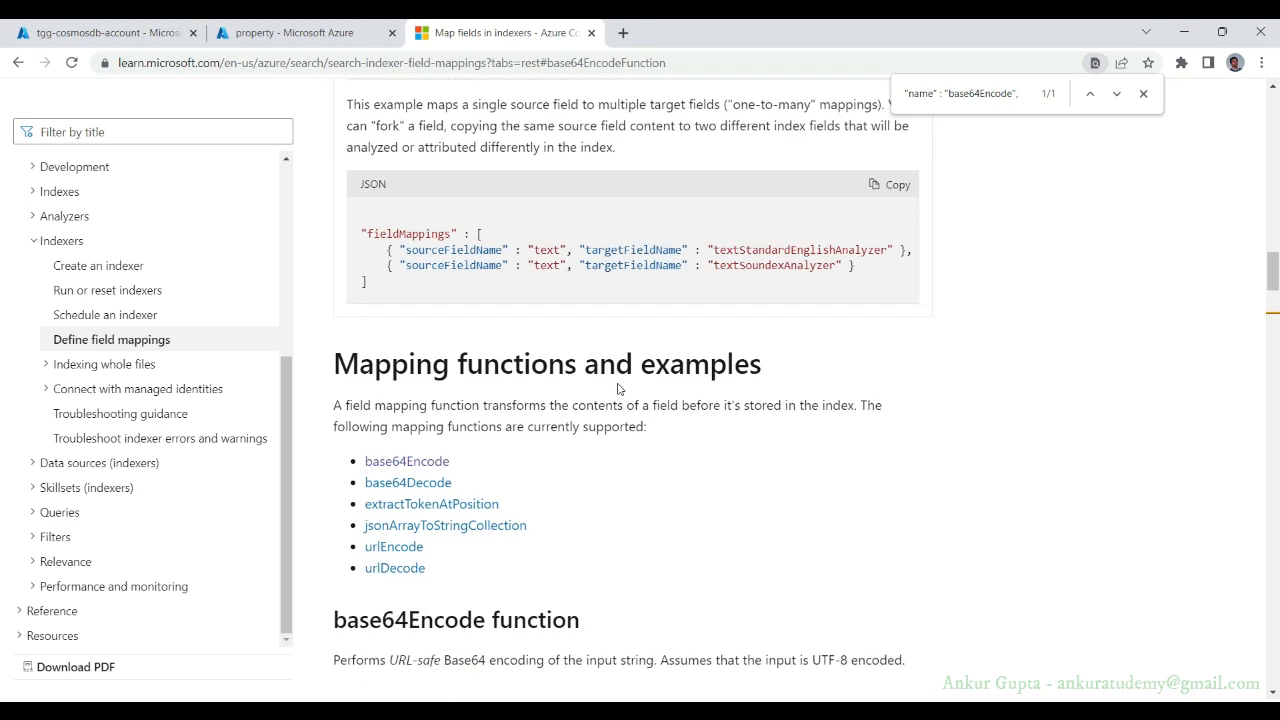
pyautogui.moveTo(447, 411); pyautogui.dragTo(366, 300)
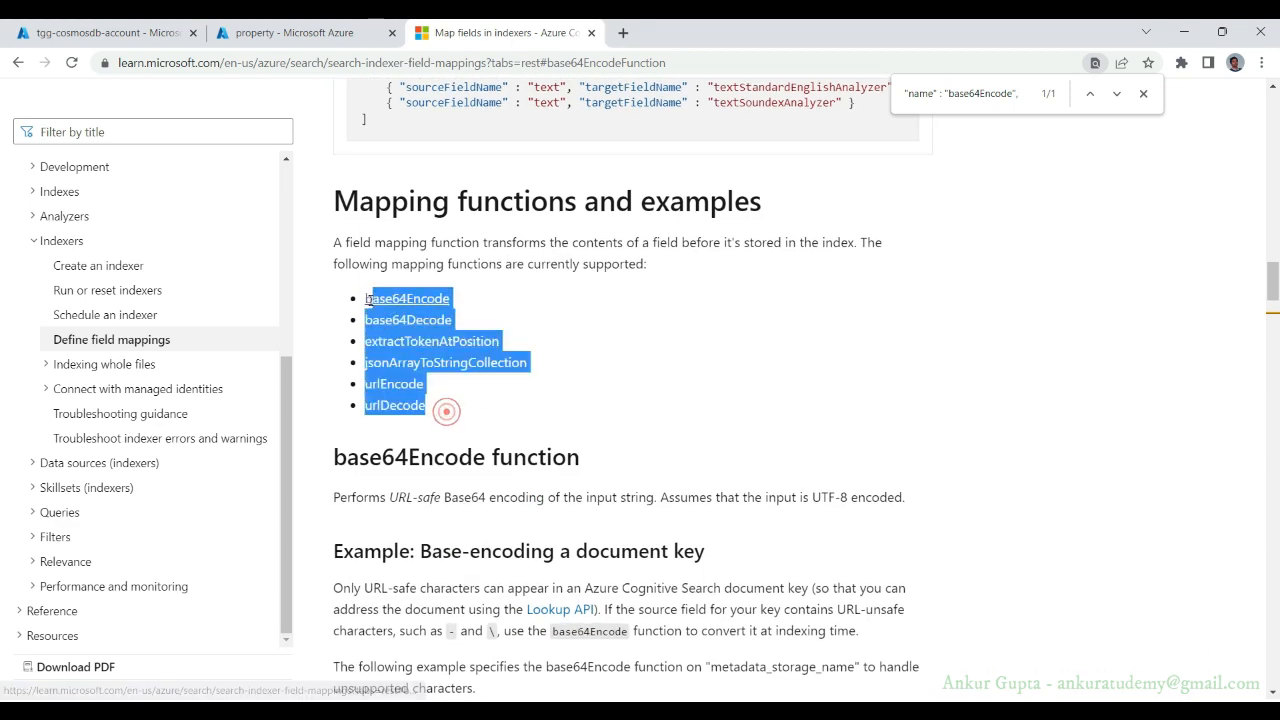
pyautogui.click(614, 345)
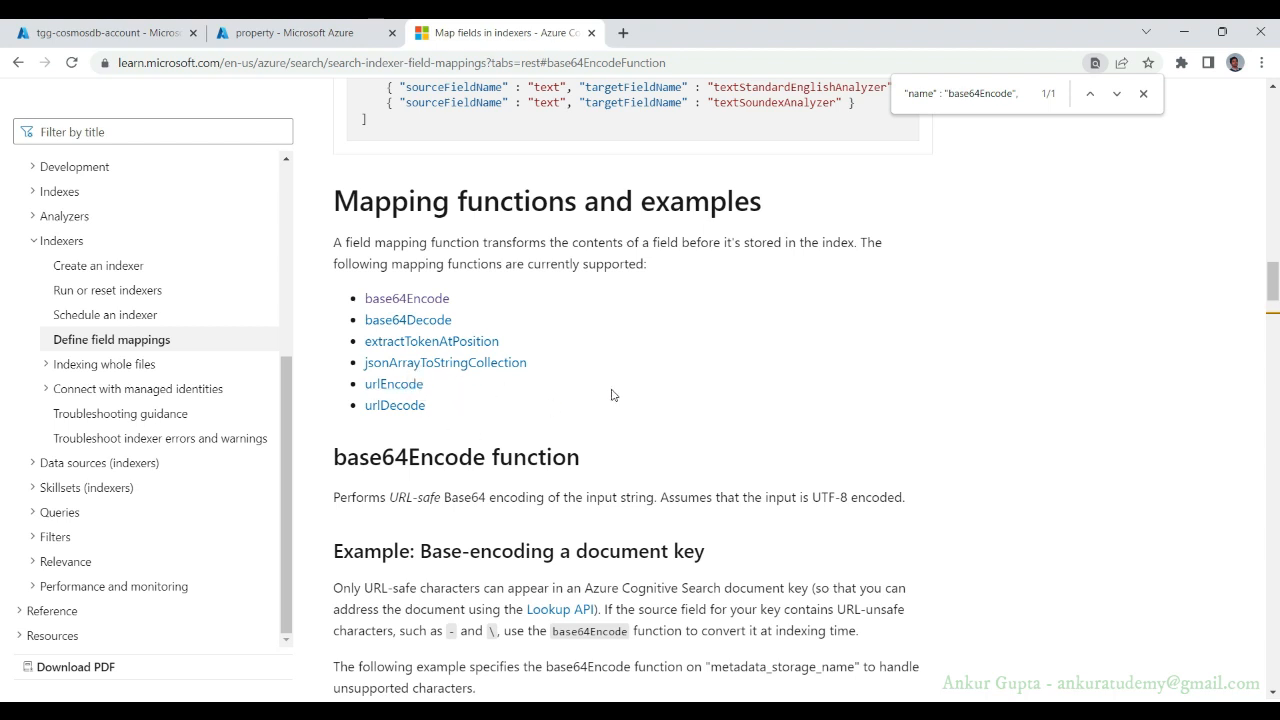
# - Examine the jsonArrayToStringCollection entry and the base64Encode function section in the documentation article
pyautogui.scroll(1, 612, 395)
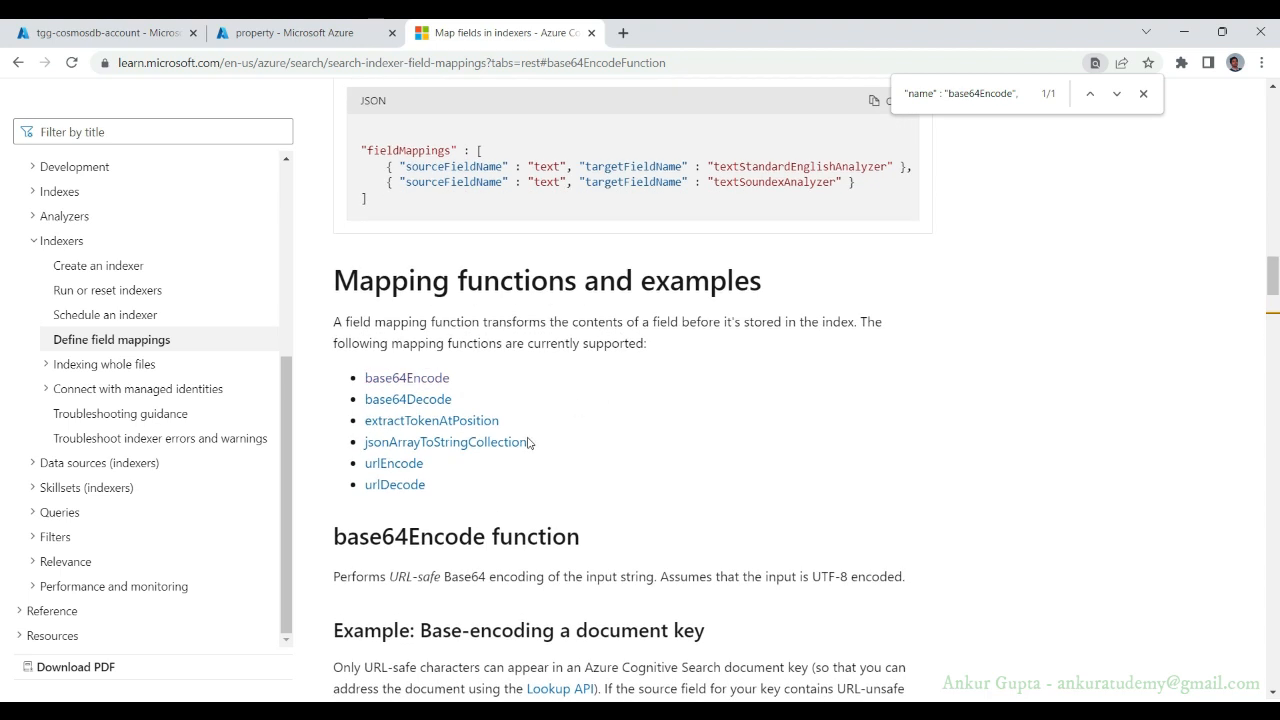
pyautogui.moveTo(557, 449); pyautogui.dragTo(502, 442)
pyautogui.moveTo(555, 444); pyautogui.dragTo(366, 444)
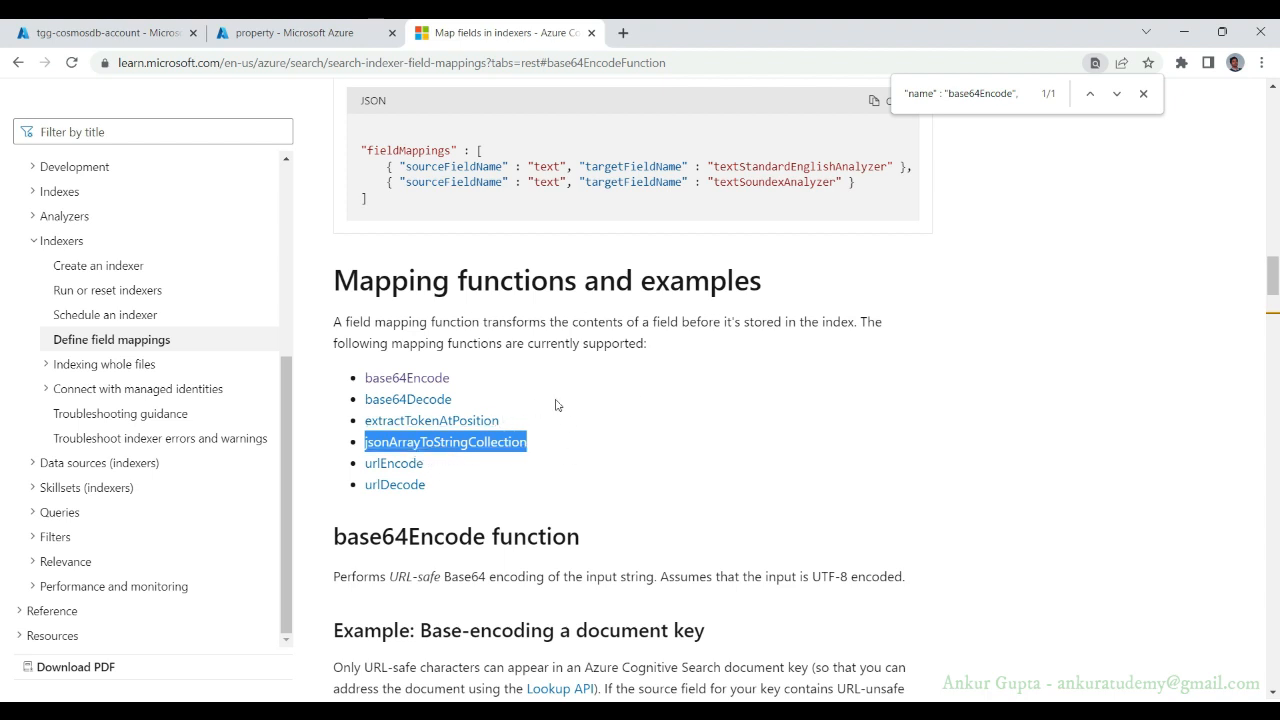
pyautogui.scroll(1, 557, 405)
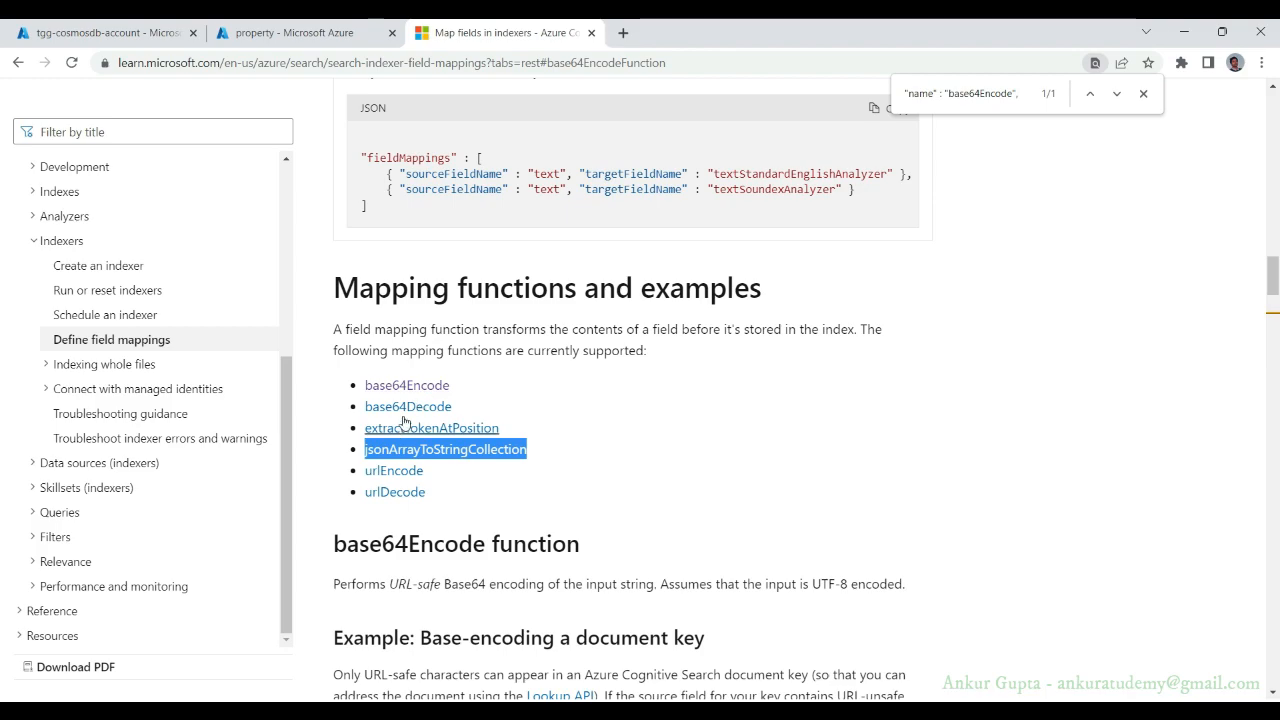
pyautogui.click(633, 441)
pyautogui.scroll(-2, 735, 436)
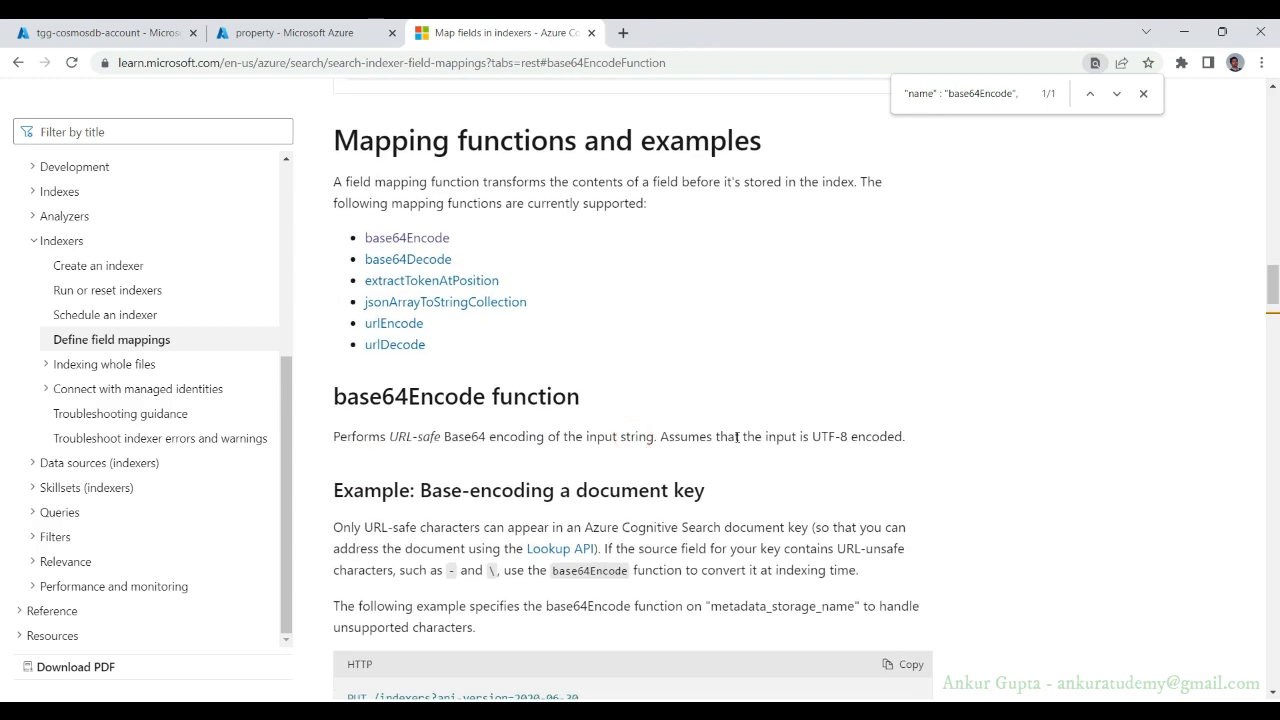
pyautogui.scroll(-1, 737, 437)
pyautogui.scroll(9, 740, 440)
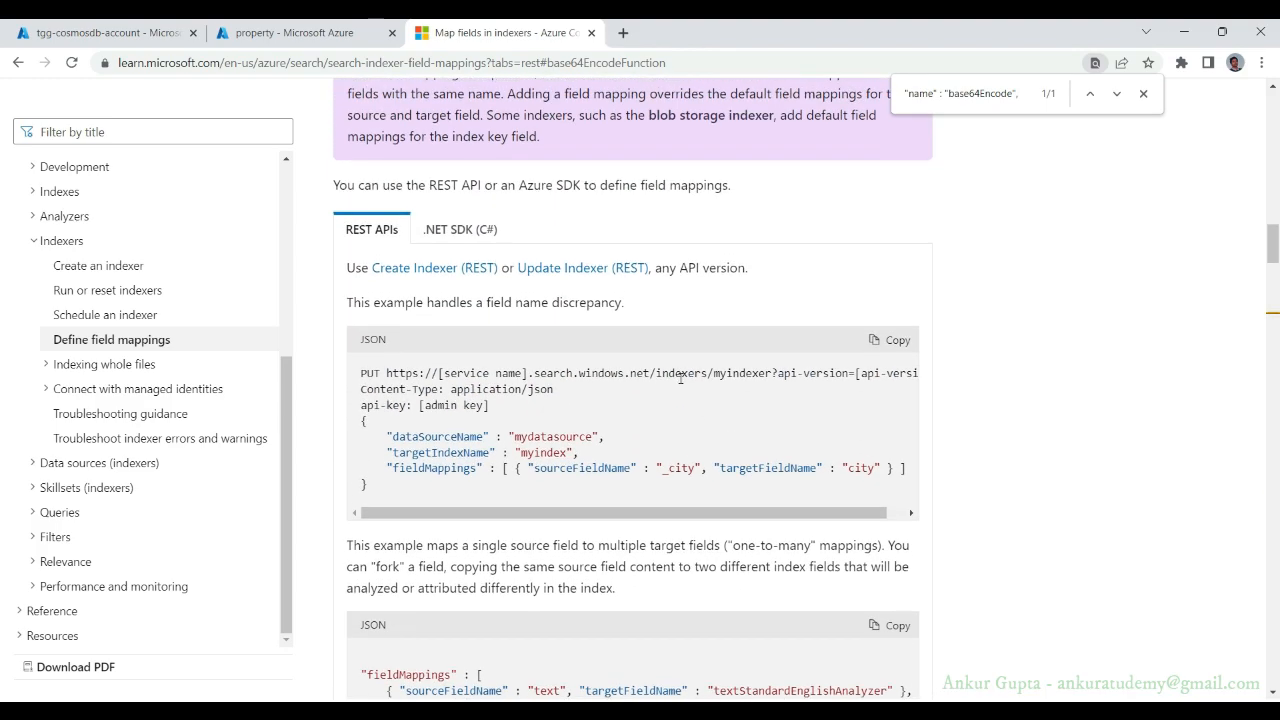
pyautogui.scroll(10, 680, 378)
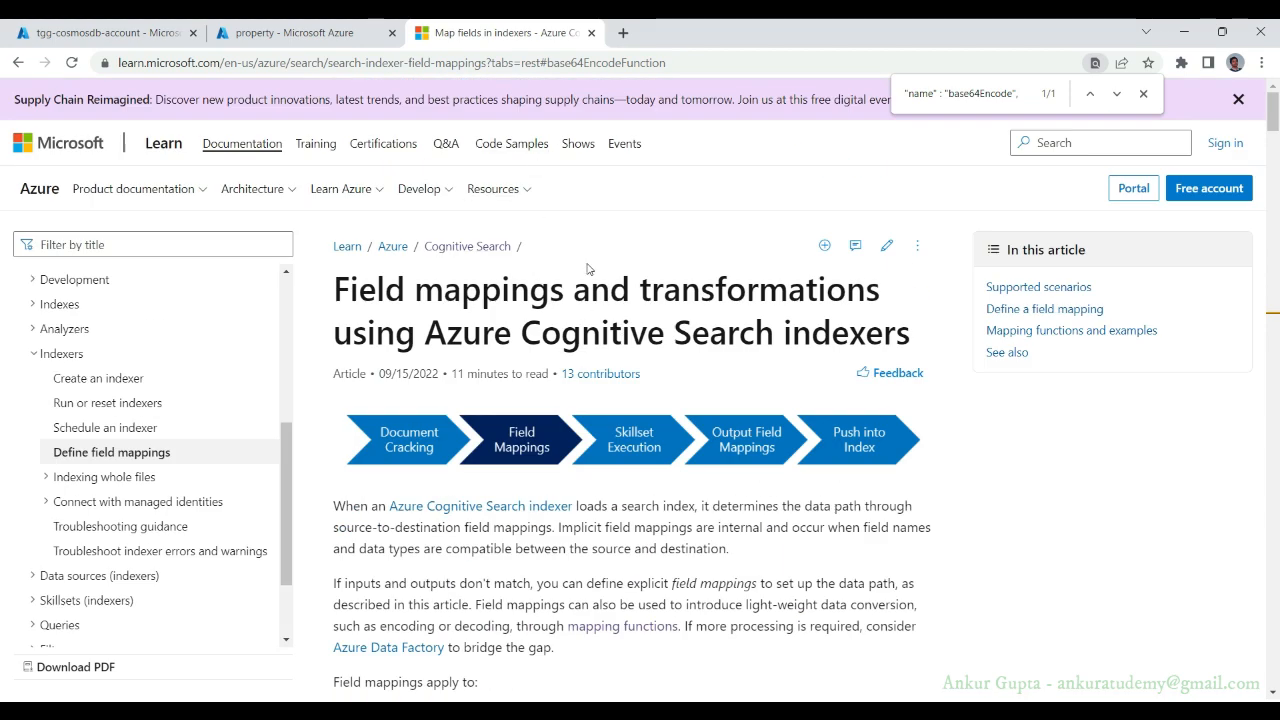
# - Return to the property indexer, save its updated definition and reset the indexer
pyautogui.click(298, 35)
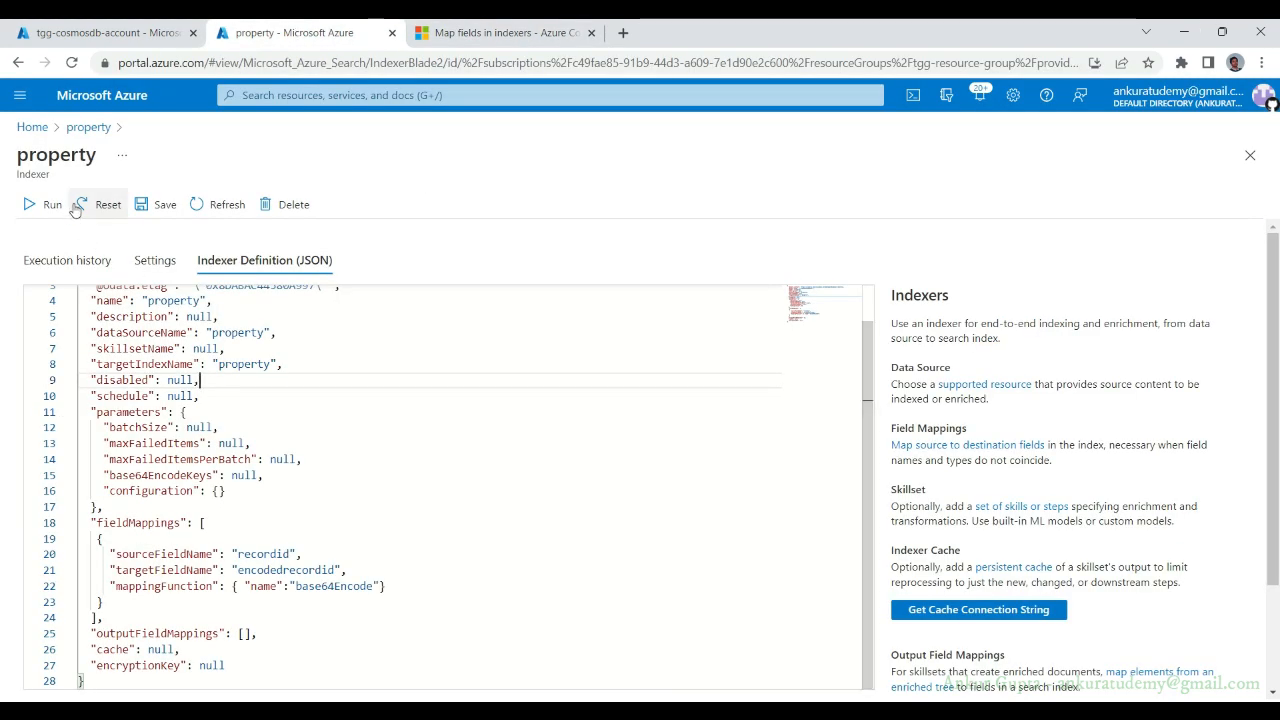
pyautogui.click(165, 204)
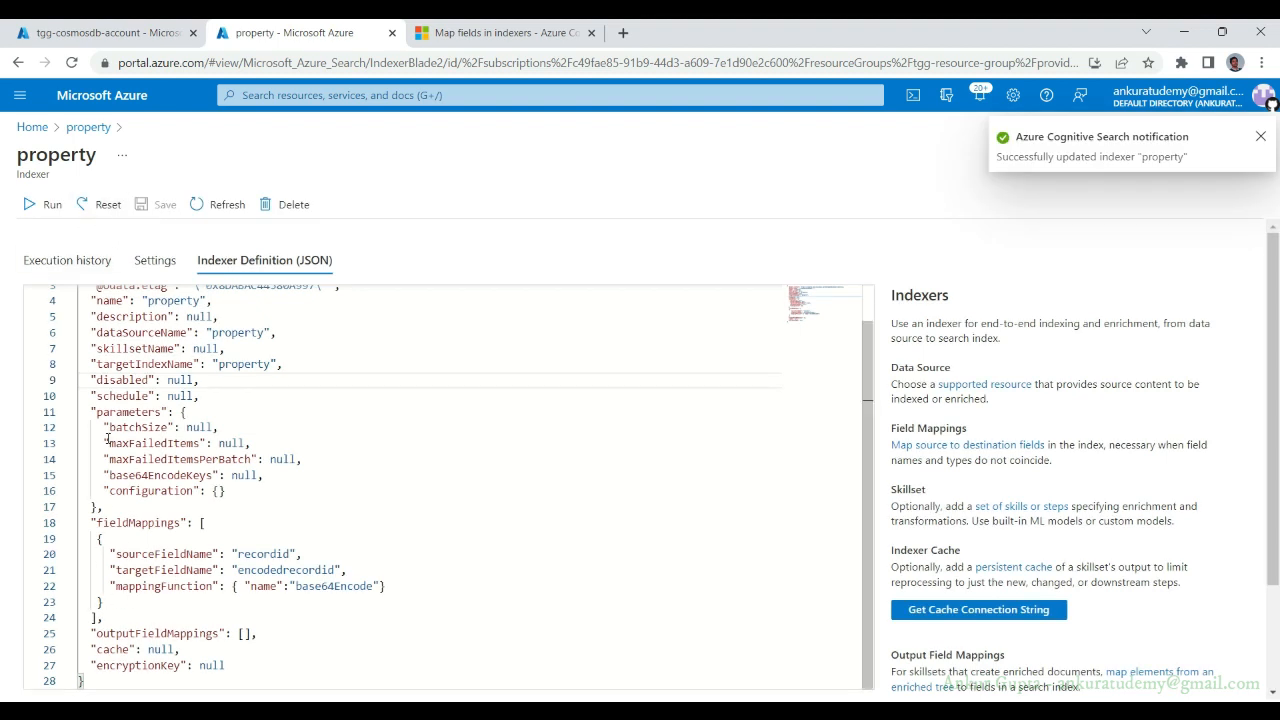
pyautogui.click(103, 205)
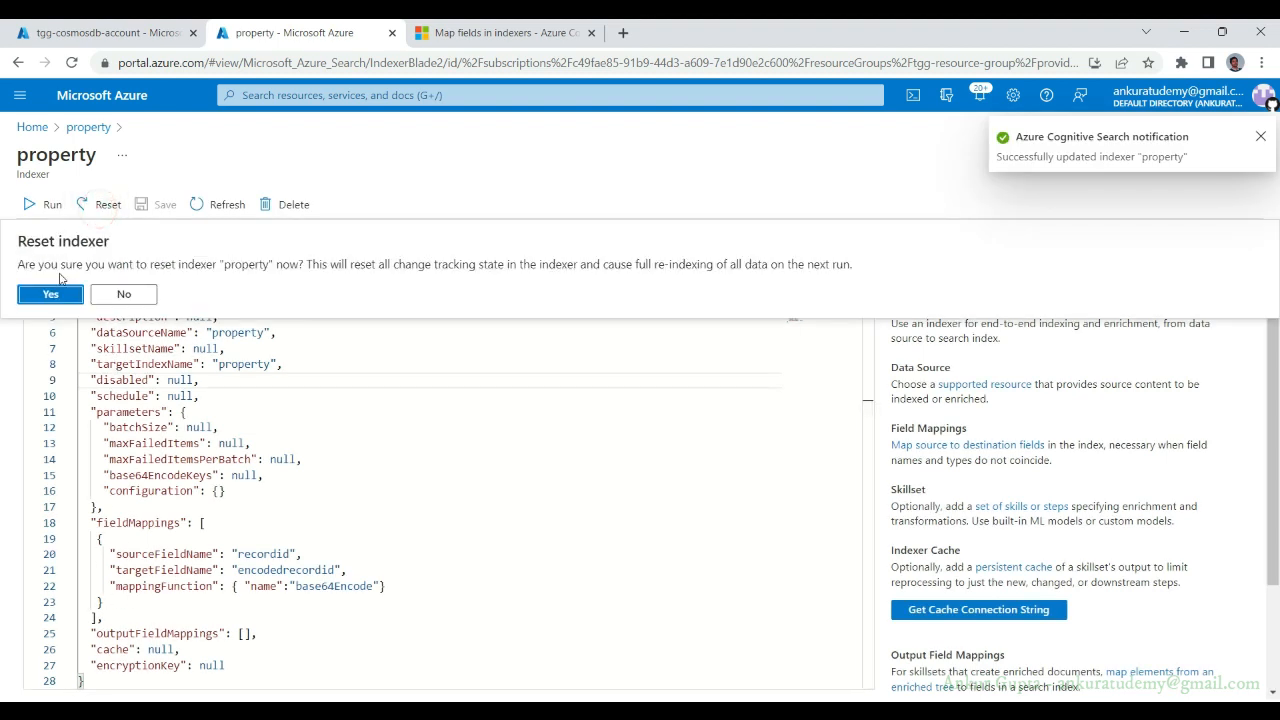
pyautogui.click(61, 293)
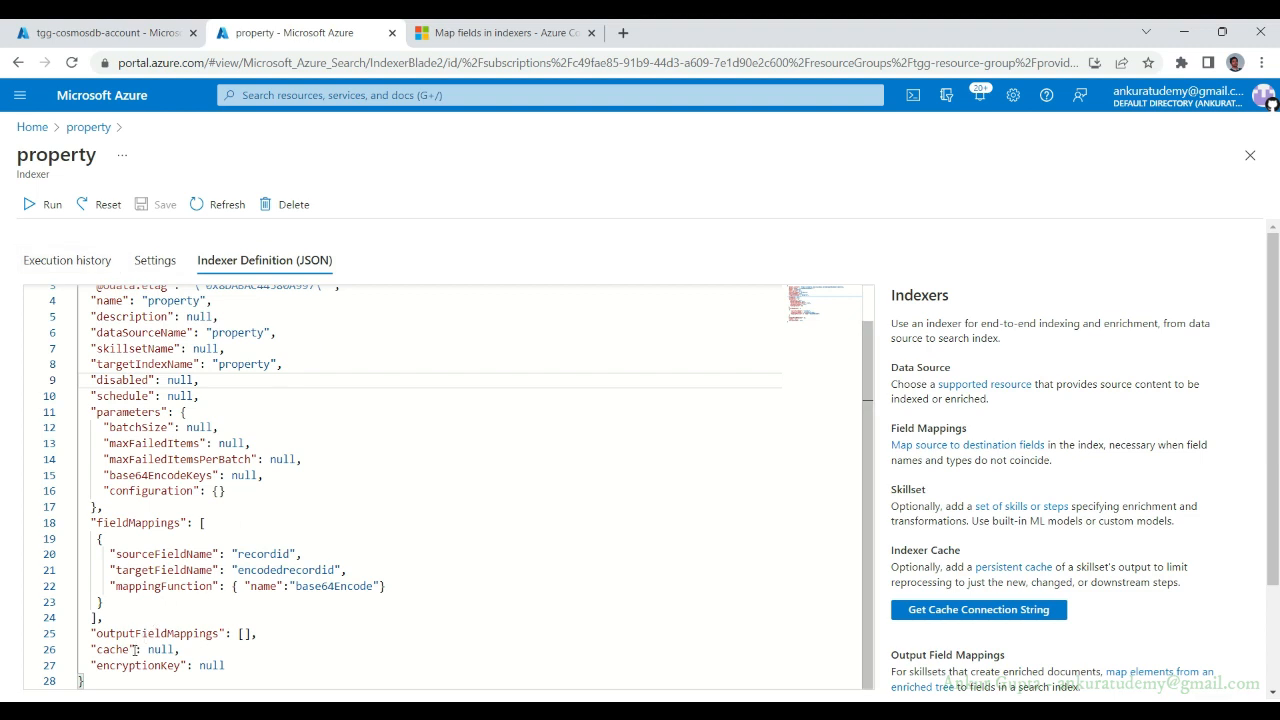
# - Run the property indexer and open its execution history
pyautogui.scroll(2, 463, 366)
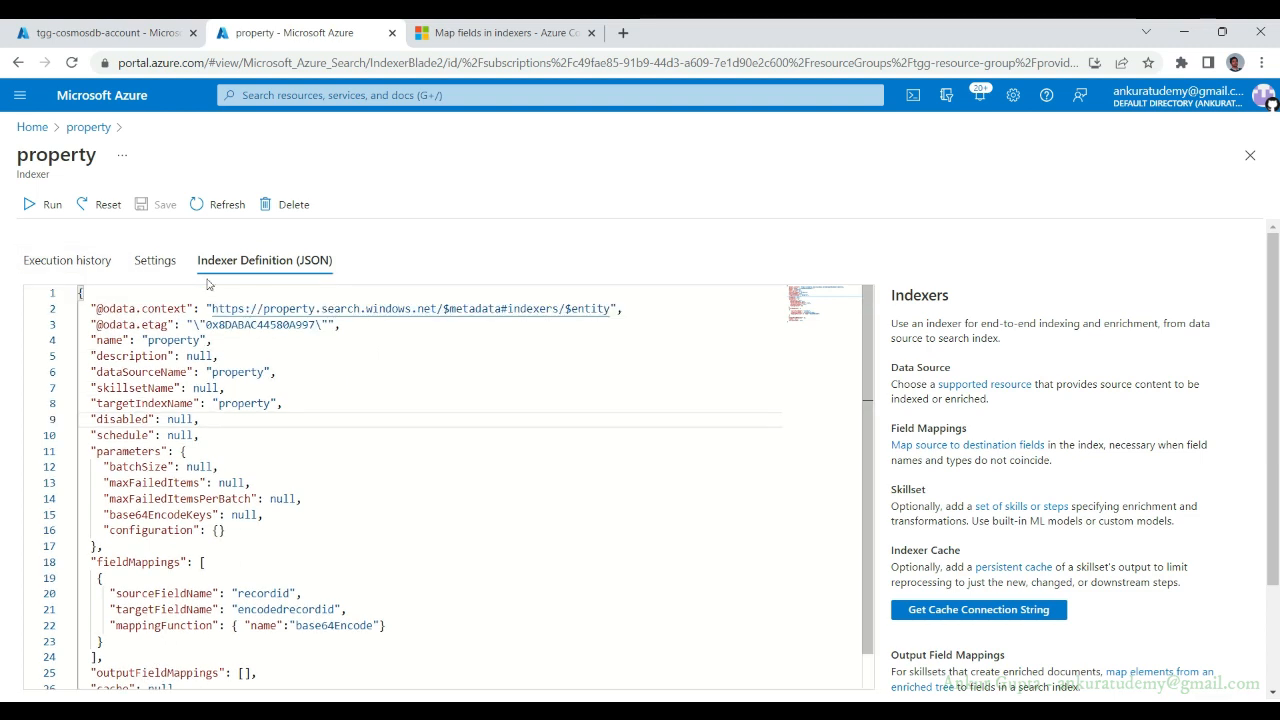
pyautogui.click(37, 205)
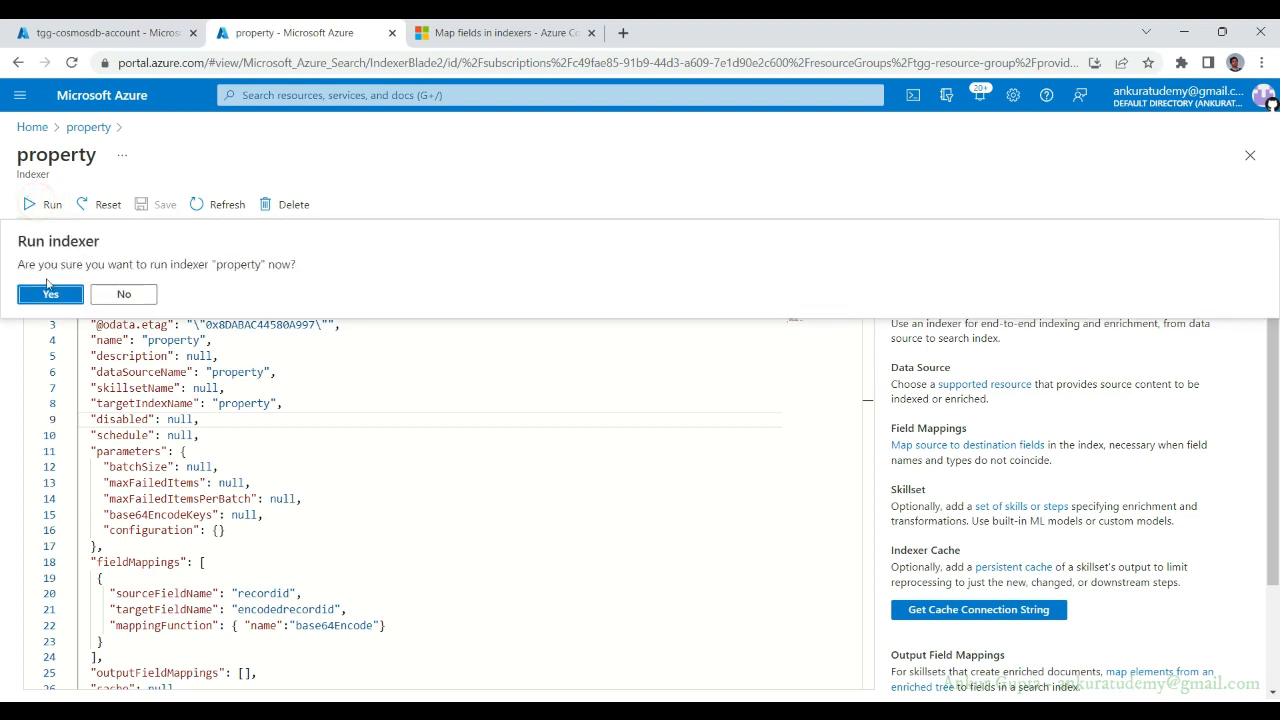
pyautogui.click(46, 295)
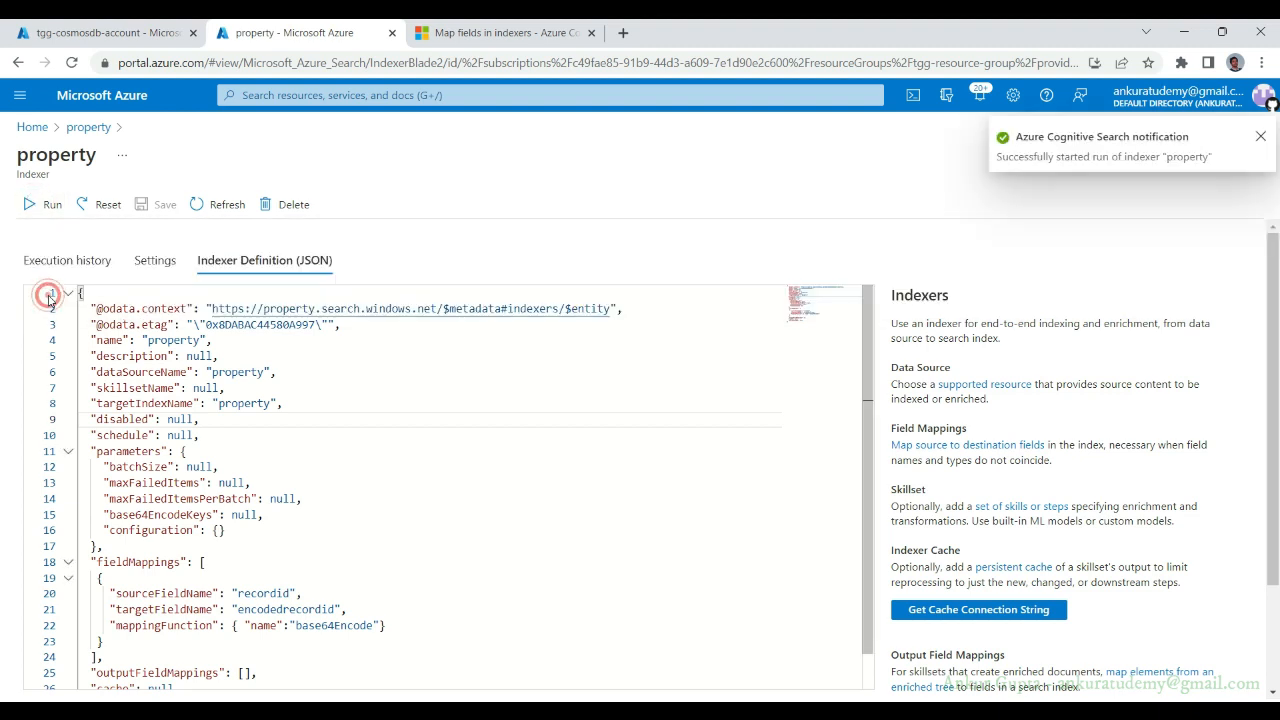
pyautogui.click(85, 258)
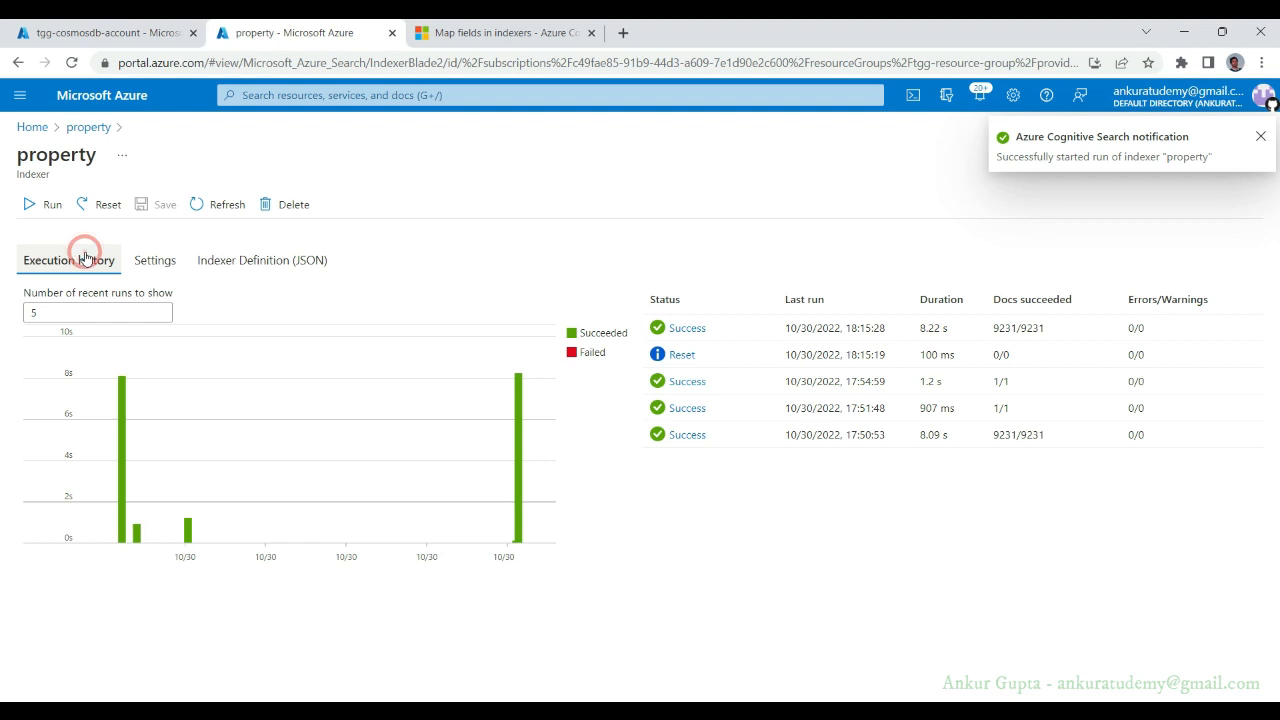
# - Refresh the indexer's execution history until the new run finishes and check its succeeded document count
pyautogui.click(234, 208)
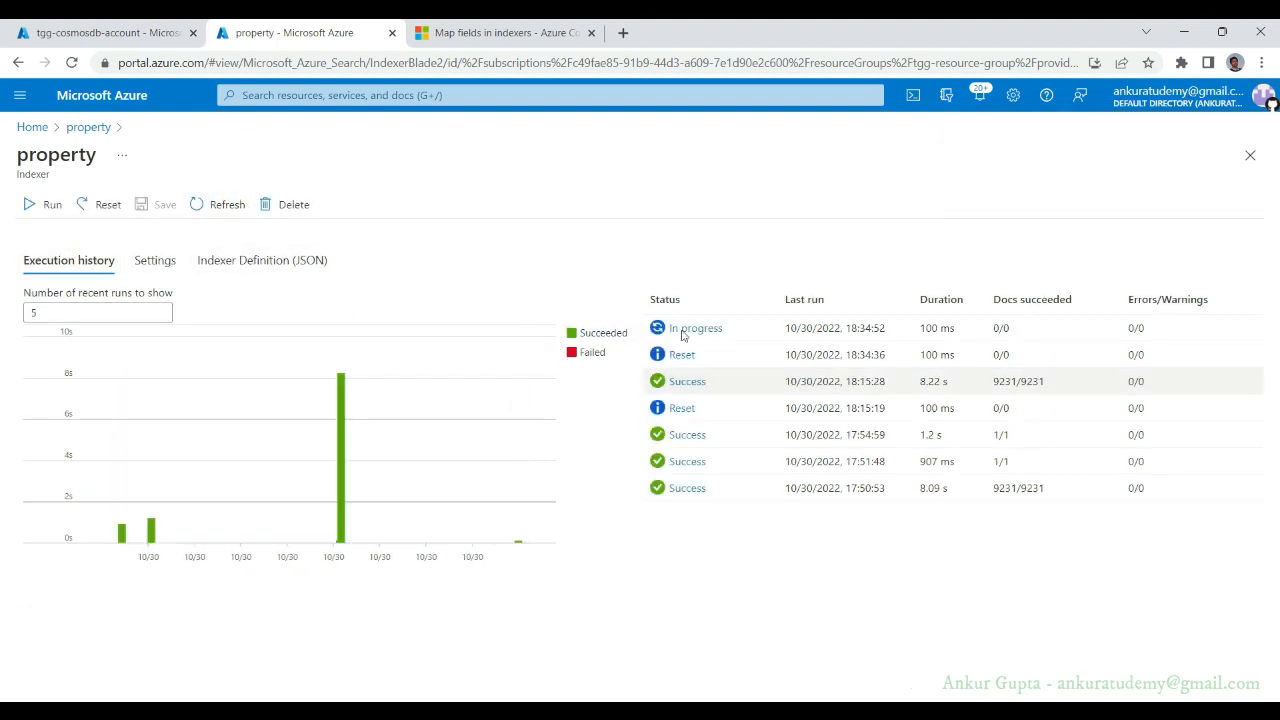
pyautogui.click(205, 204)
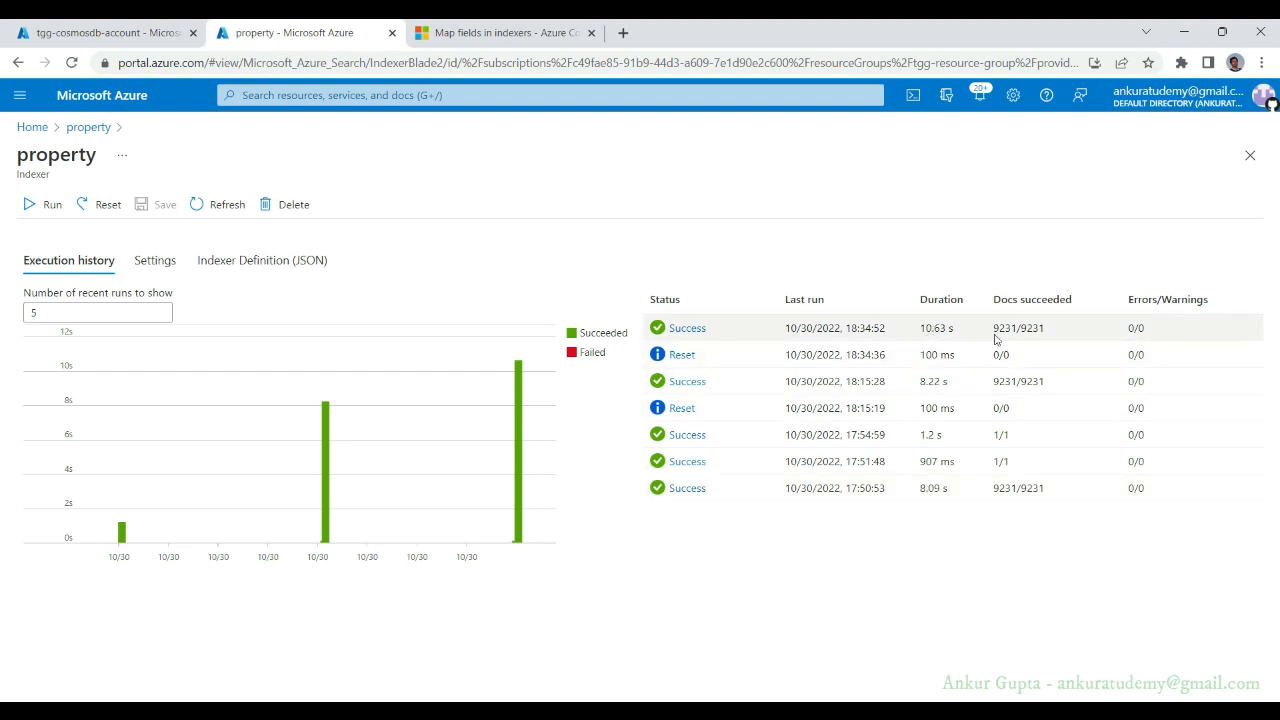
pyautogui.tripleClick(1045, 328)
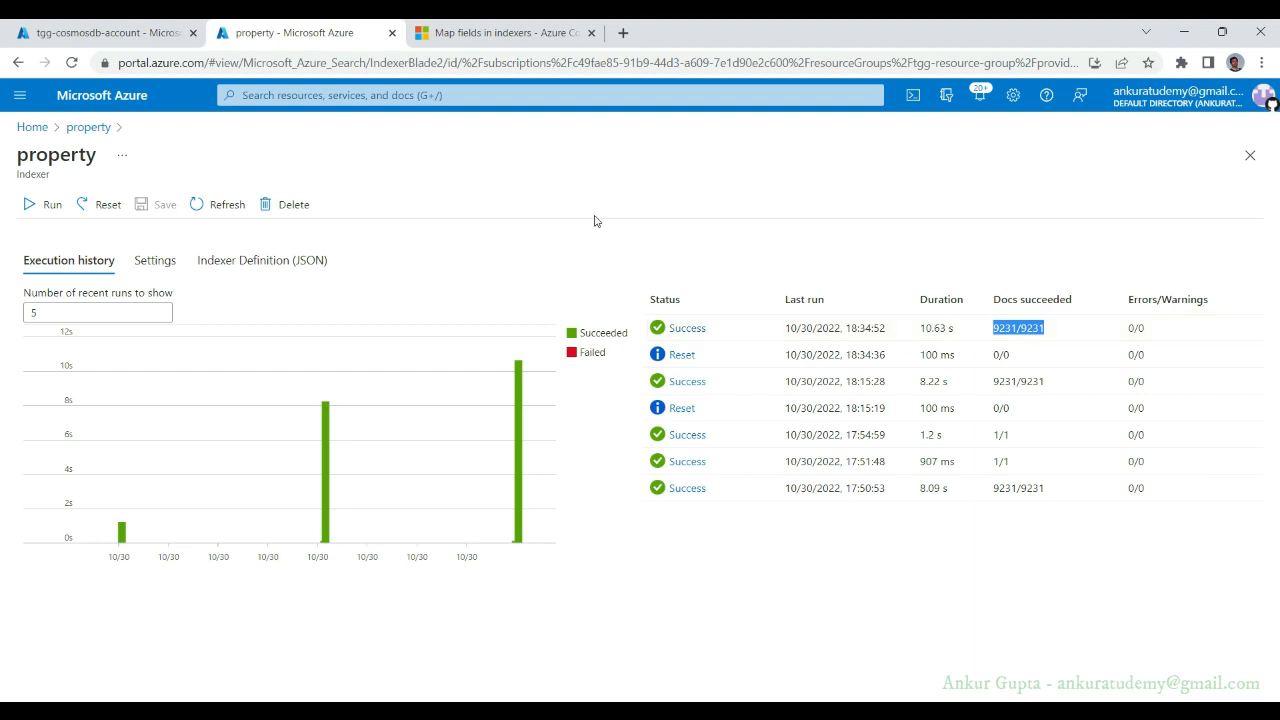
pyautogui.click(222, 206)
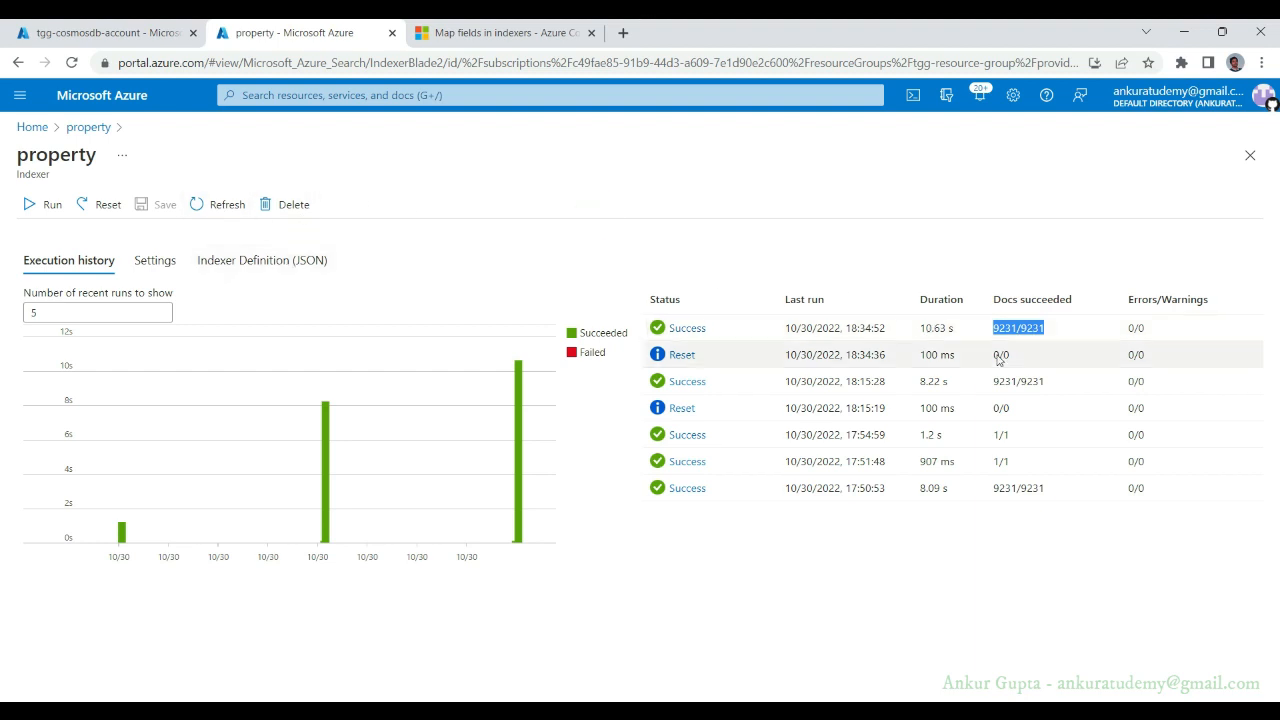
# - Return to the property search service, open the property index and run a search with an empty query string
pyautogui.click(88, 127)
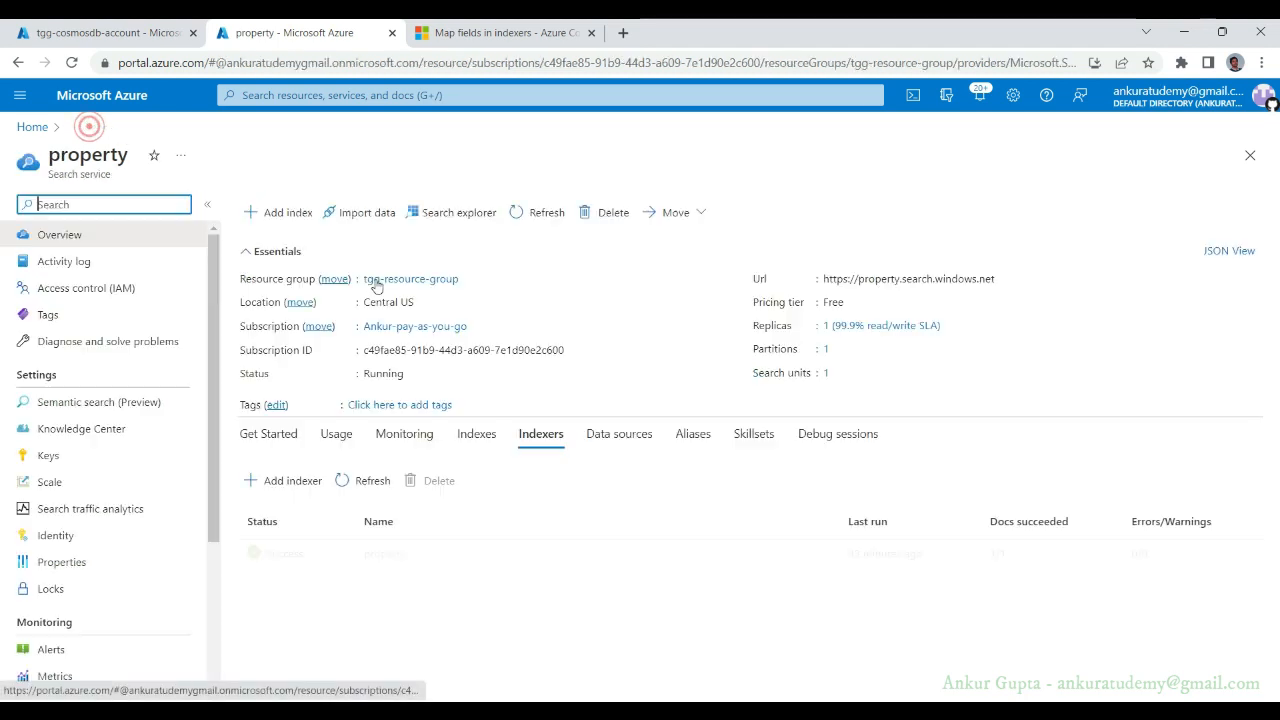
pyautogui.click(476, 436)
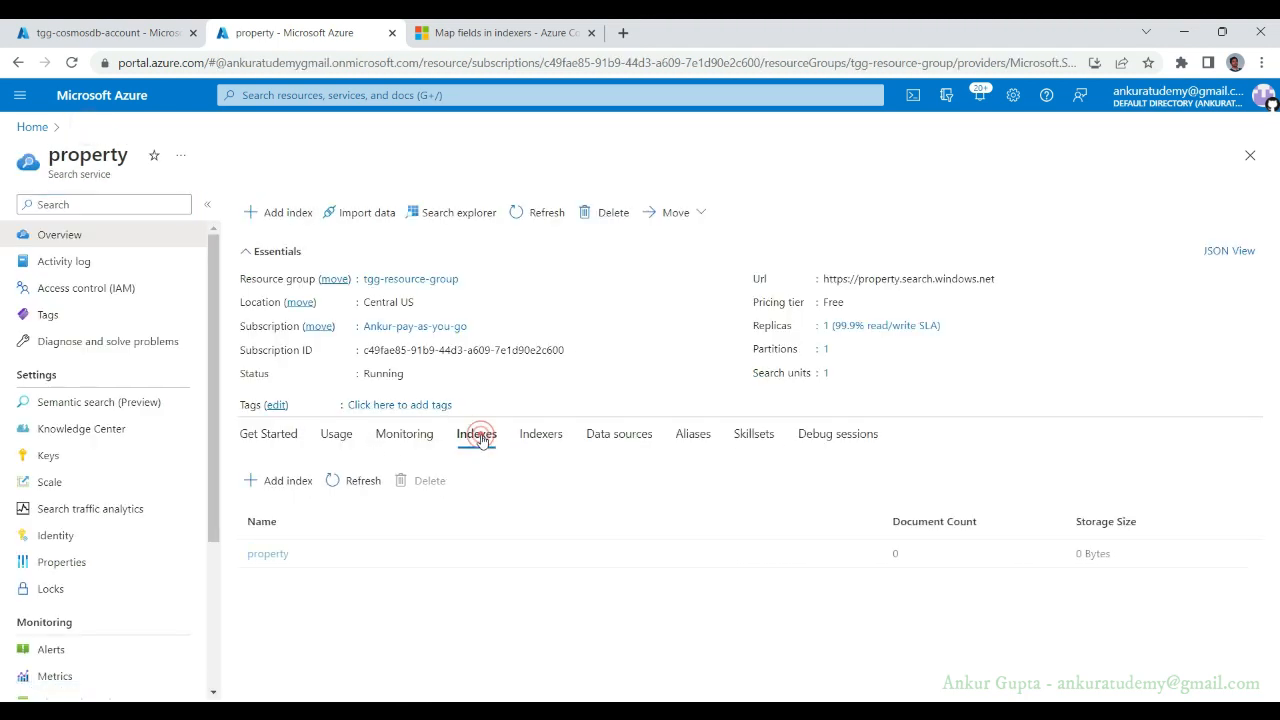
pyautogui.click(269, 552)
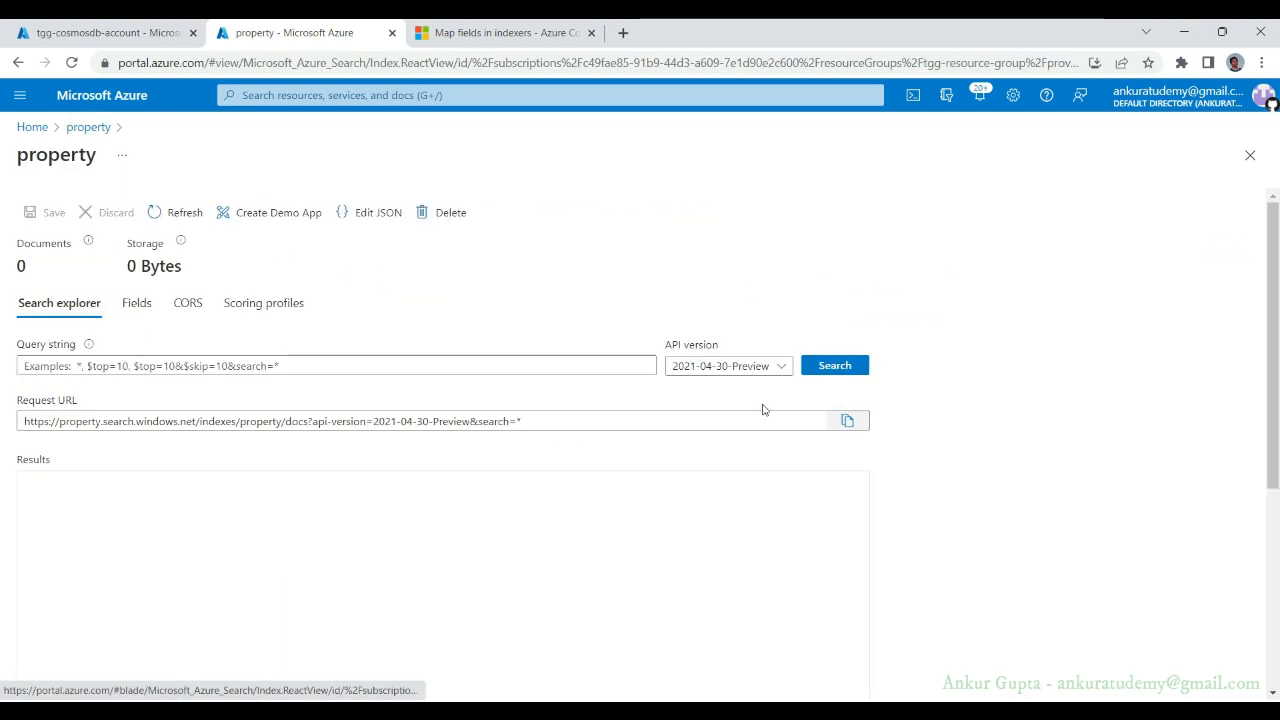
pyautogui.click(834, 366)
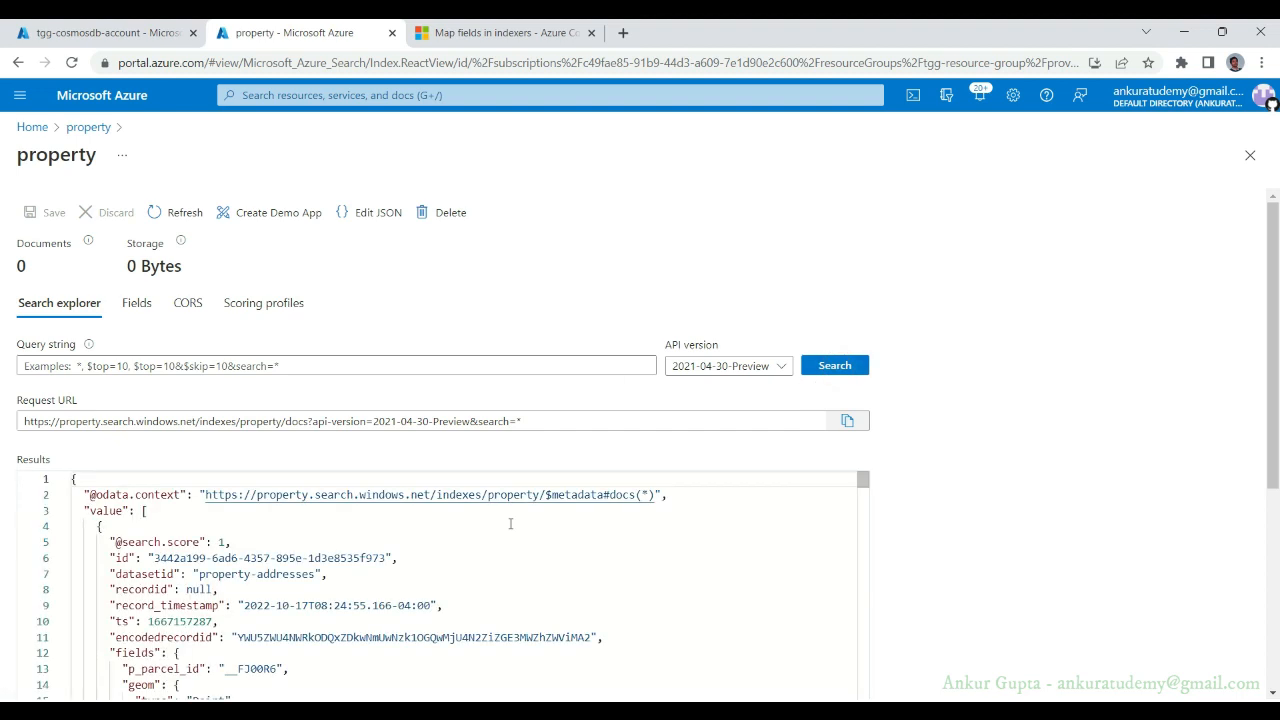
# - Examine the encodedrecordid value in the first document of the search results
pyautogui.scroll(-1, 510, 523)
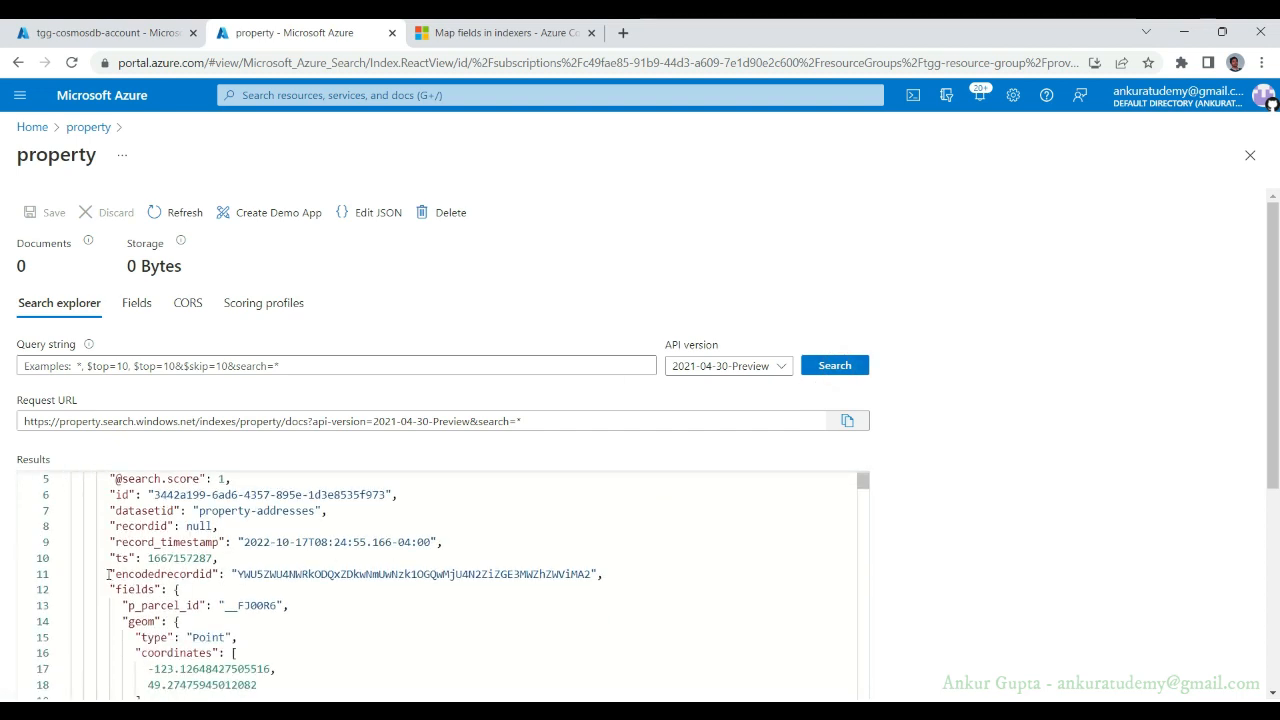
pyautogui.moveTo(110, 574); pyautogui.dragTo(606, 574)
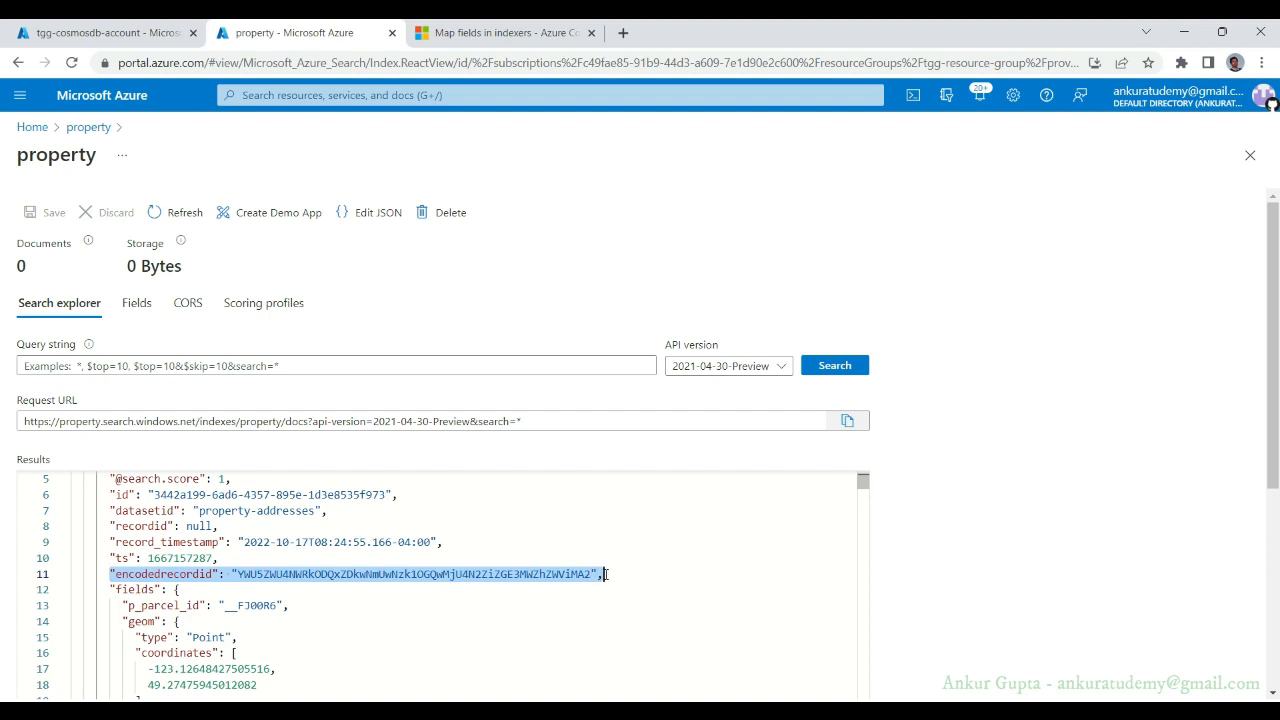
pyautogui.doubleClick(533, 574)
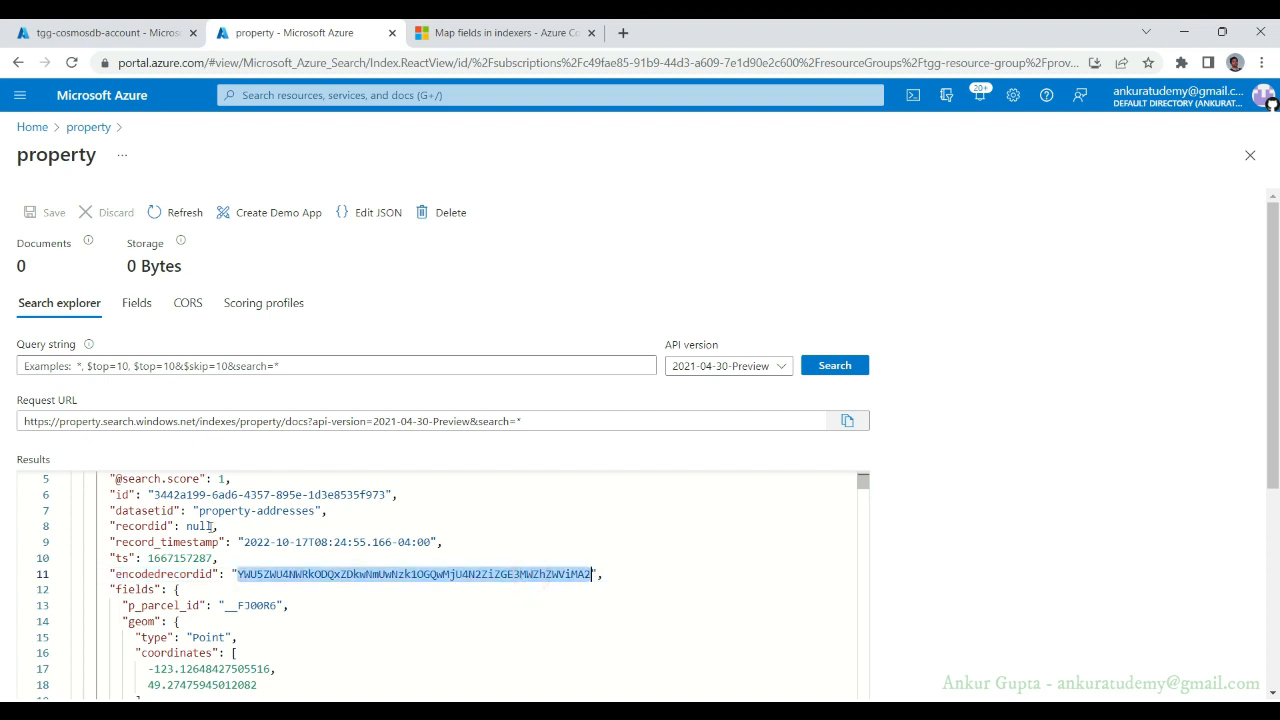
pyautogui.scroll(2, 202, 527)
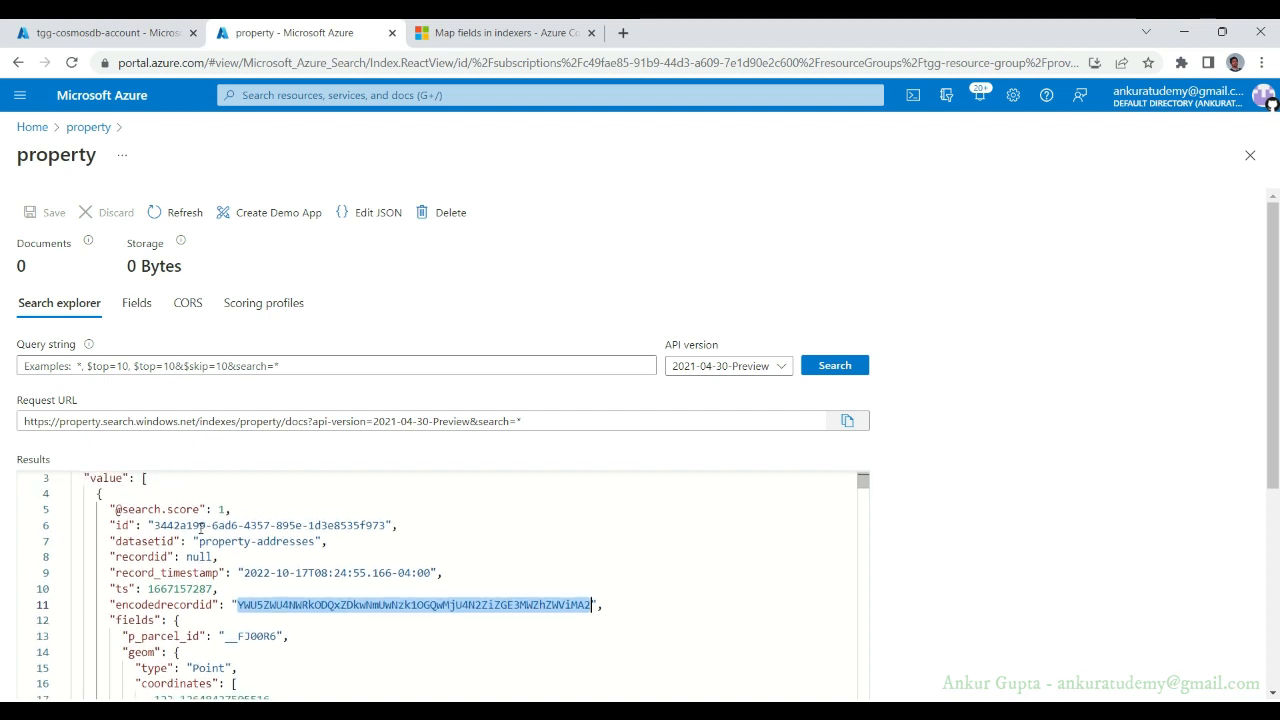
pyautogui.scroll(-3, 202, 527)
pyautogui.scroll(2, 258, 517)
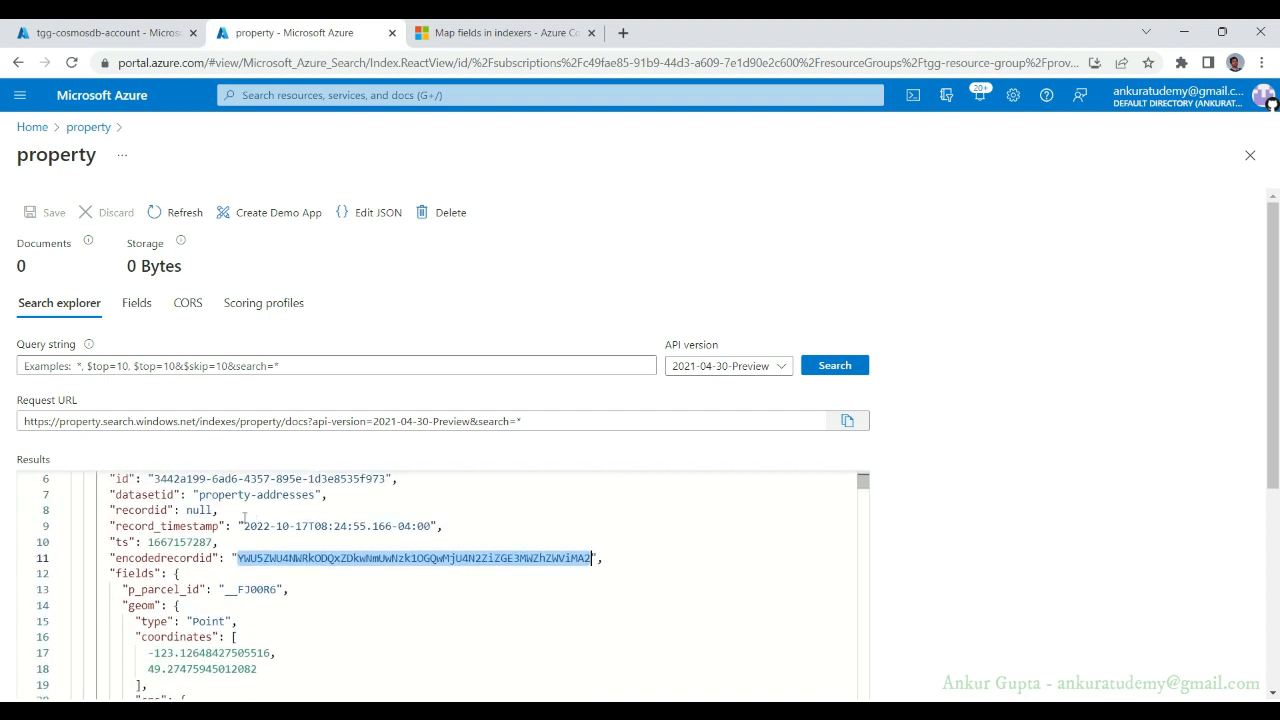
# - Compare the recordid field with the encodedrecordid field in the first search result
pyautogui.doubleClick(143, 511)
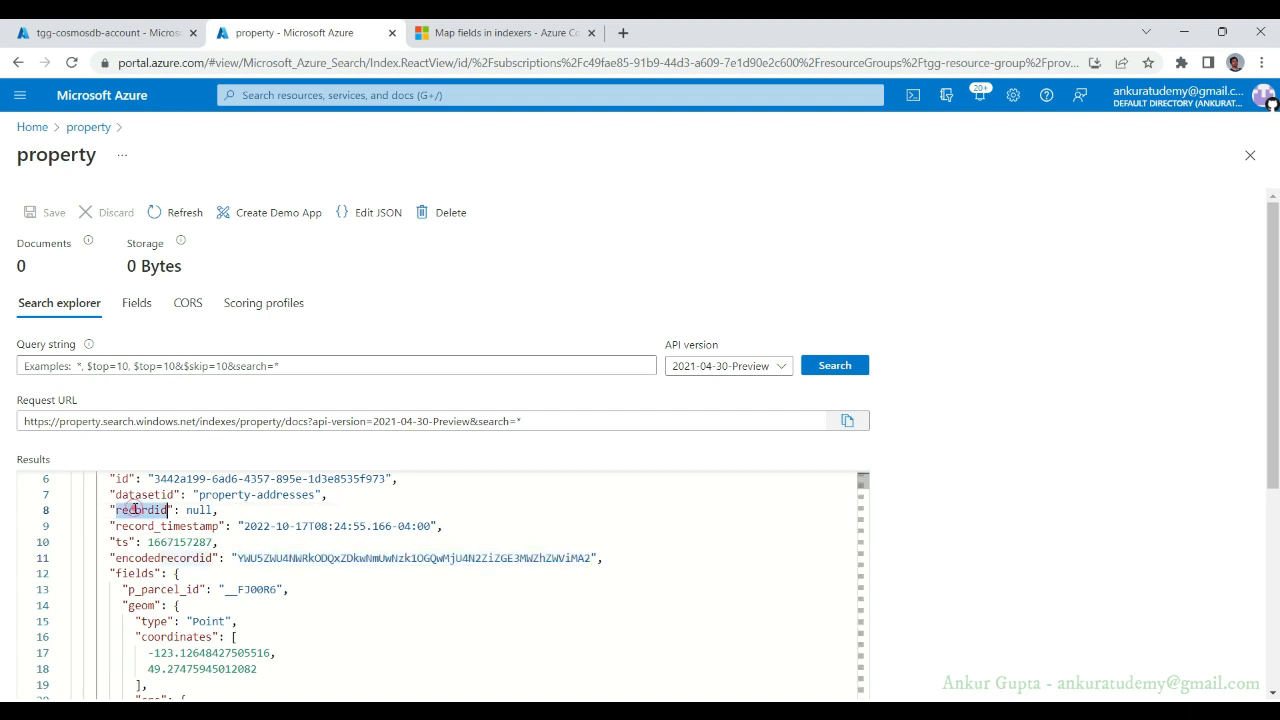
pyautogui.doubleClick(195, 511)
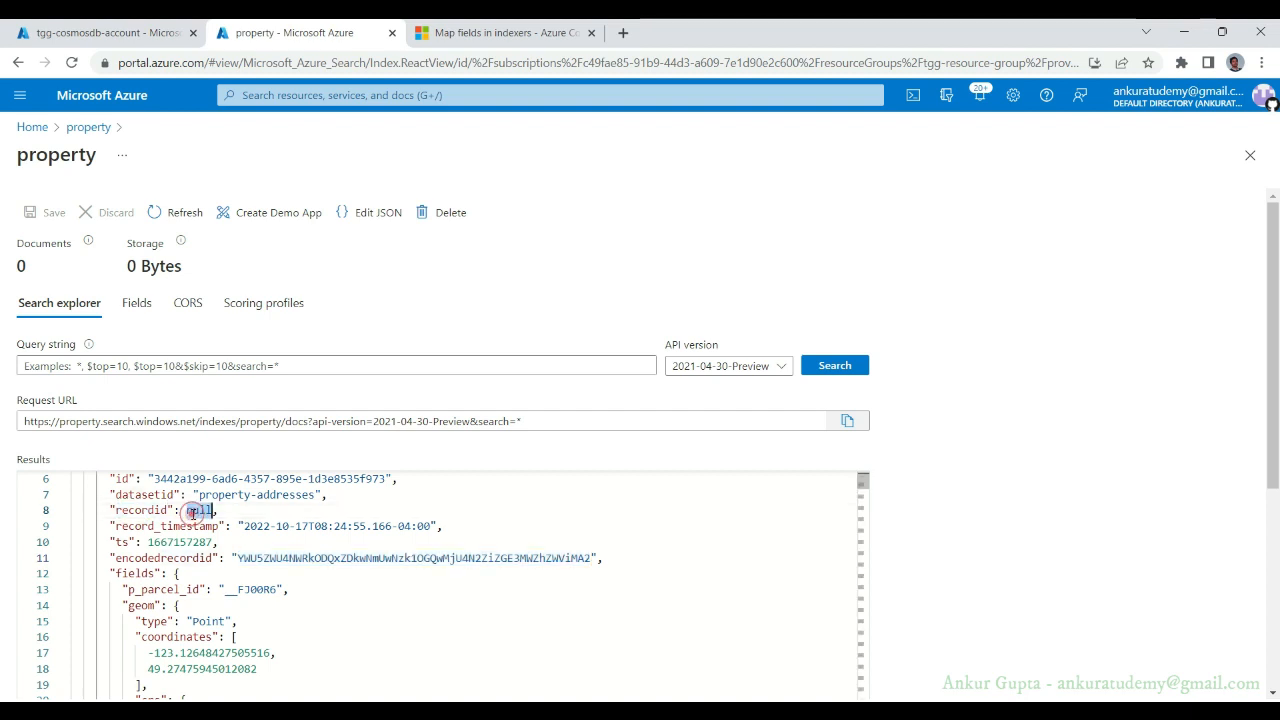
pyautogui.doubleClick(282, 557)
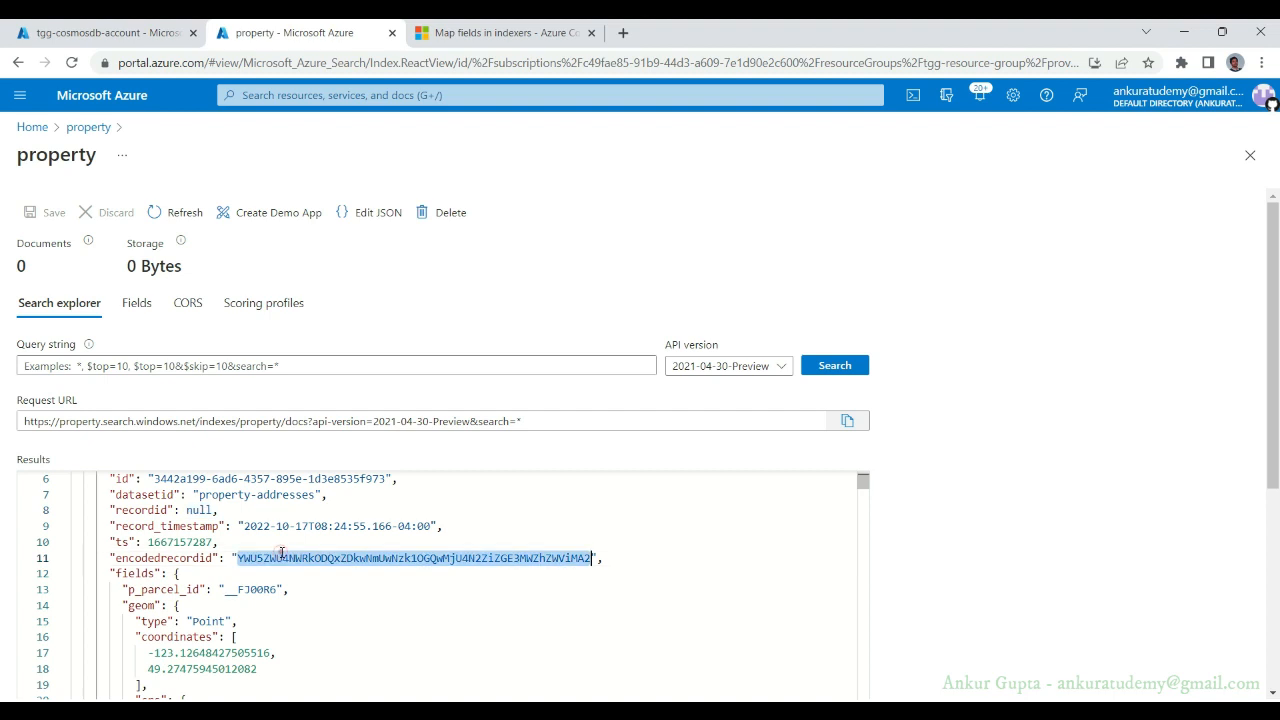
pyautogui.doubleClick(131, 511)
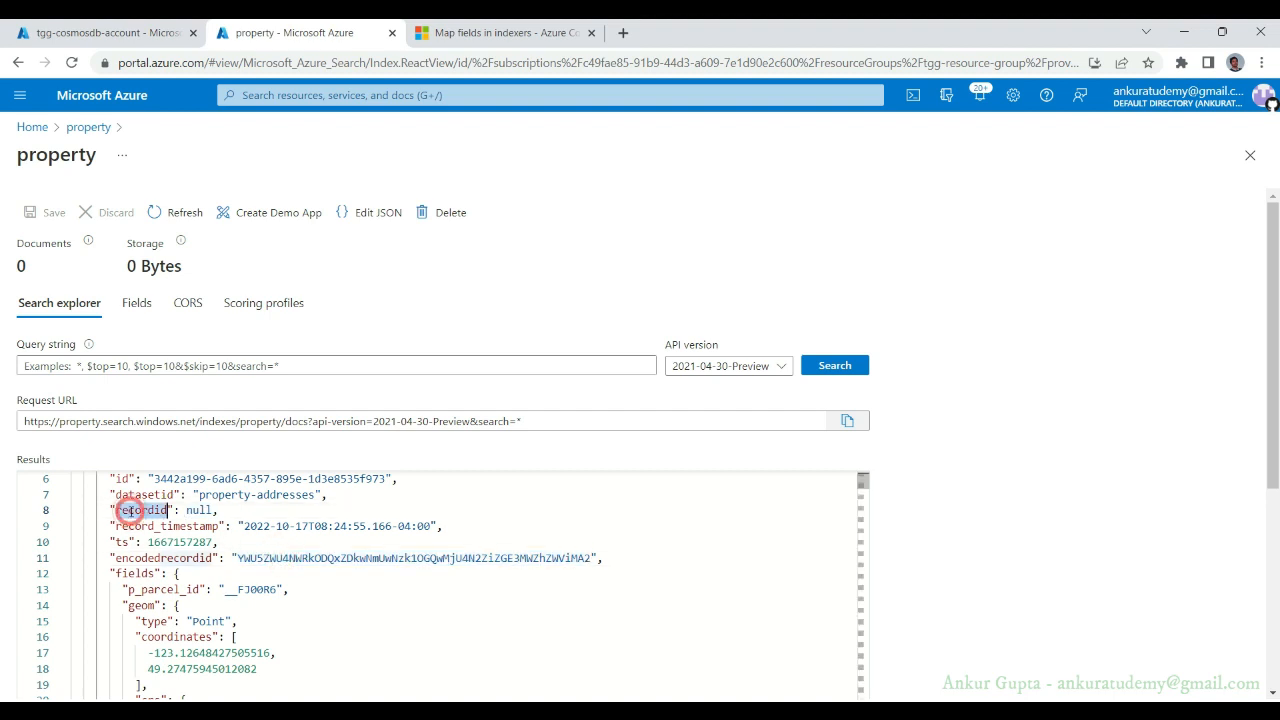
pyautogui.tripleClick(198, 511)
pyautogui.click(200, 511)
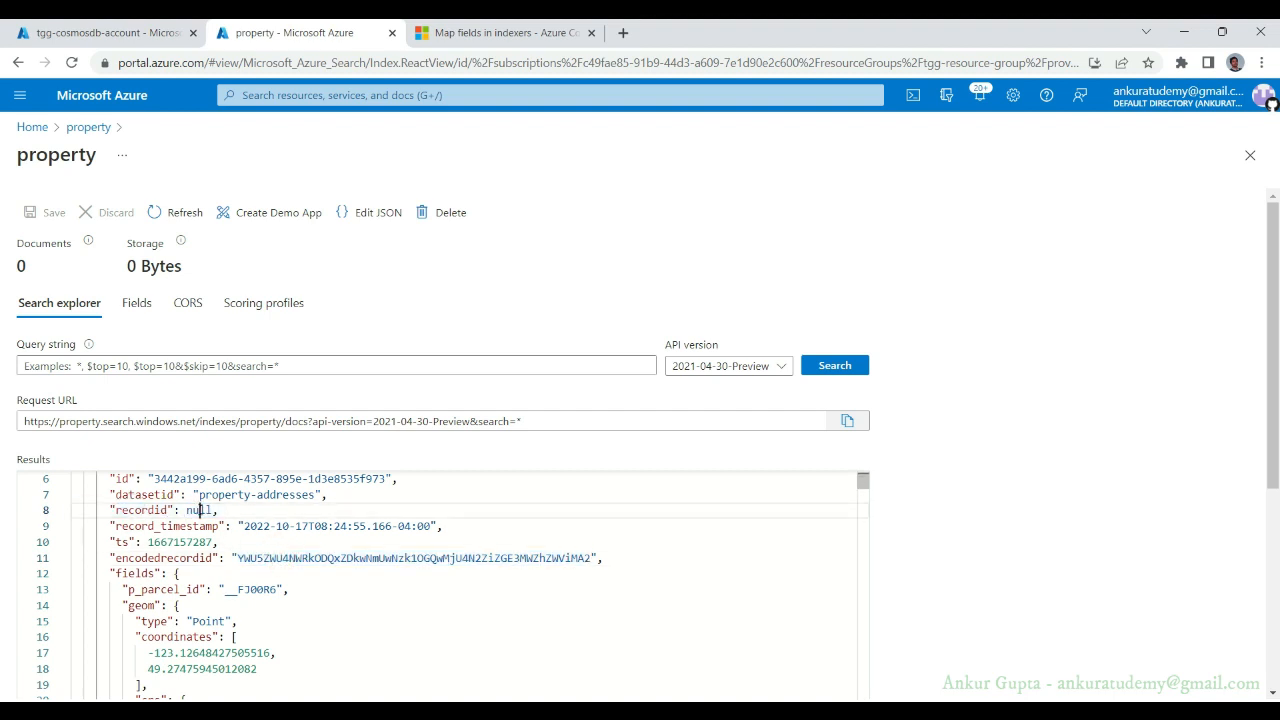
pyautogui.tripleClick(200, 511)
pyautogui.click(222, 511)
# - Switch to the Cosmos DB Data Explorer and inspect the recordid field of the open property item
pyautogui.hotkey('ctrl', 'shift', 'Tab')
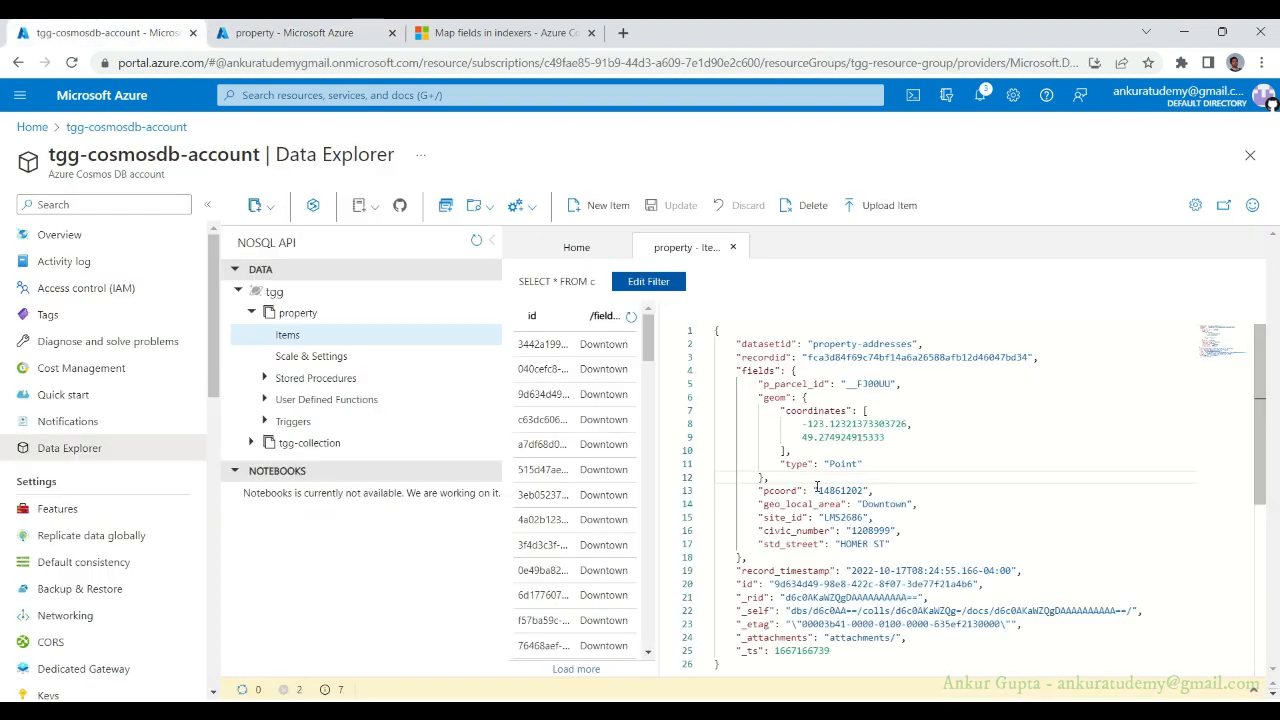
pyautogui.doubleClick(762, 344)
pyautogui.click(762, 357)
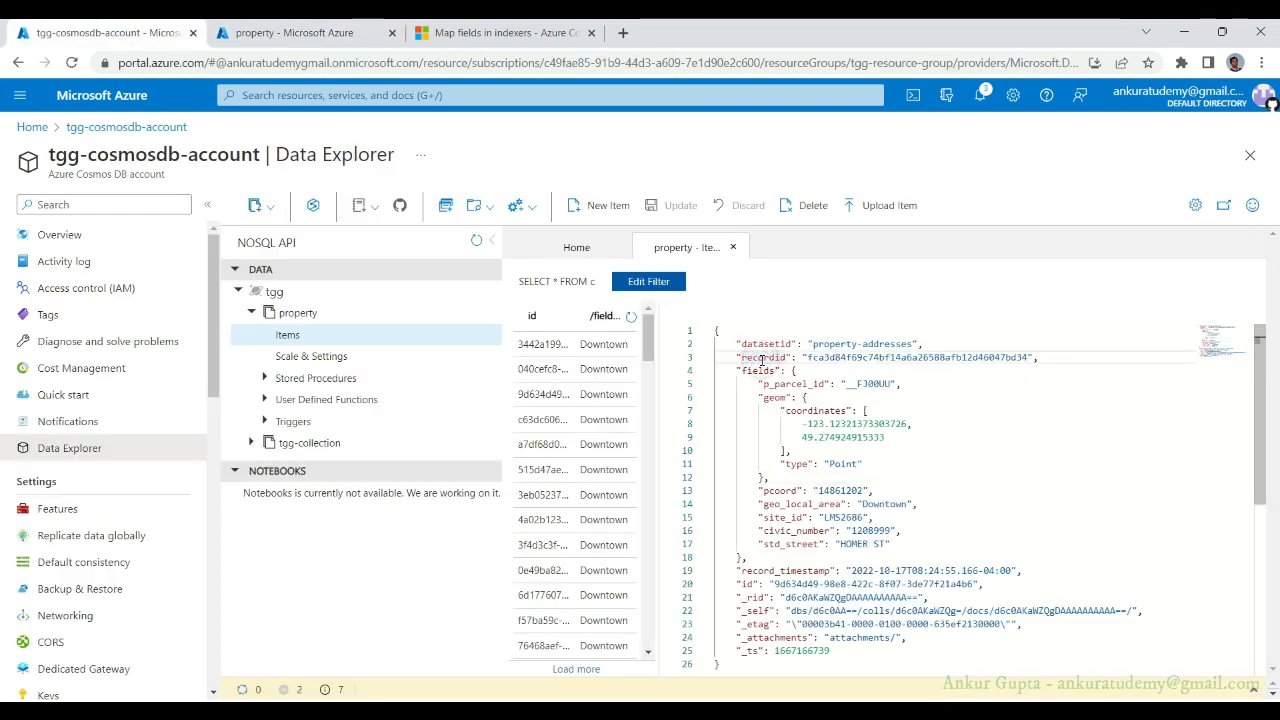
pyautogui.doubleClick(762, 357)
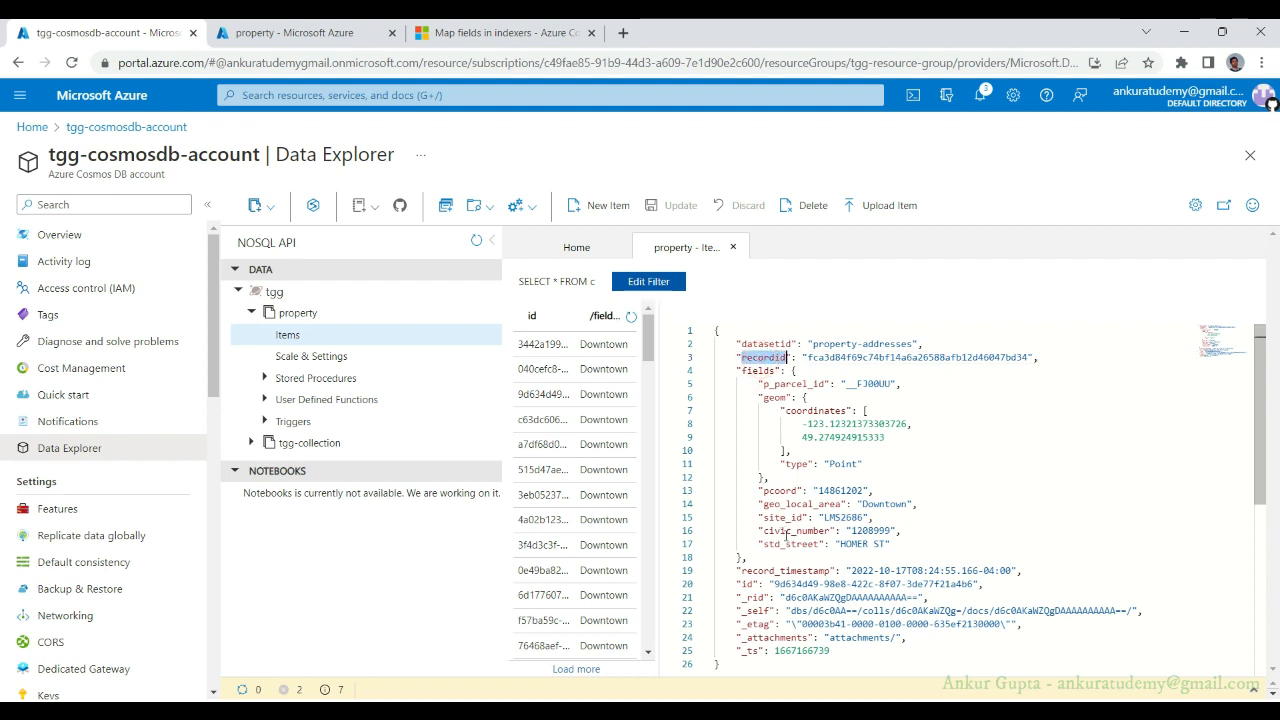
# - Review the nested properties under fields in the source item, including std_street and site_id
pyautogui.moveTo(757, 389); pyautogui.dragTo(815, 543)
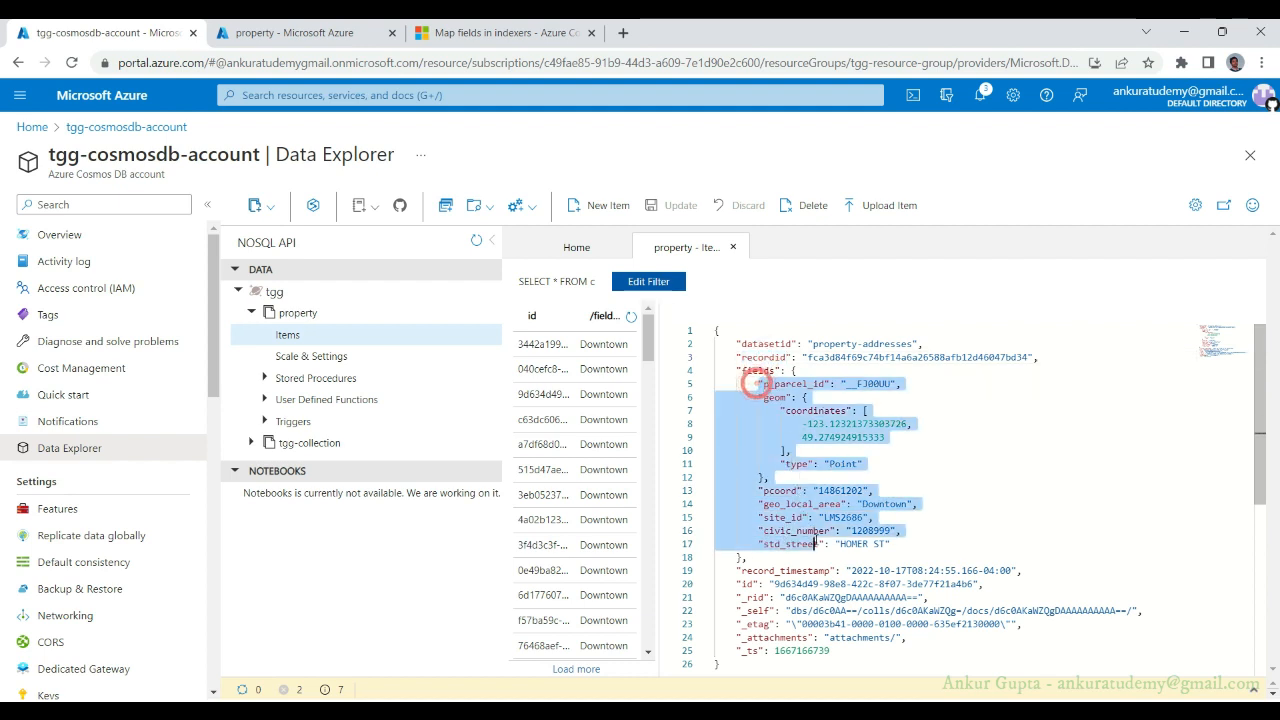
pyautogui.doubleClick(805, 543)
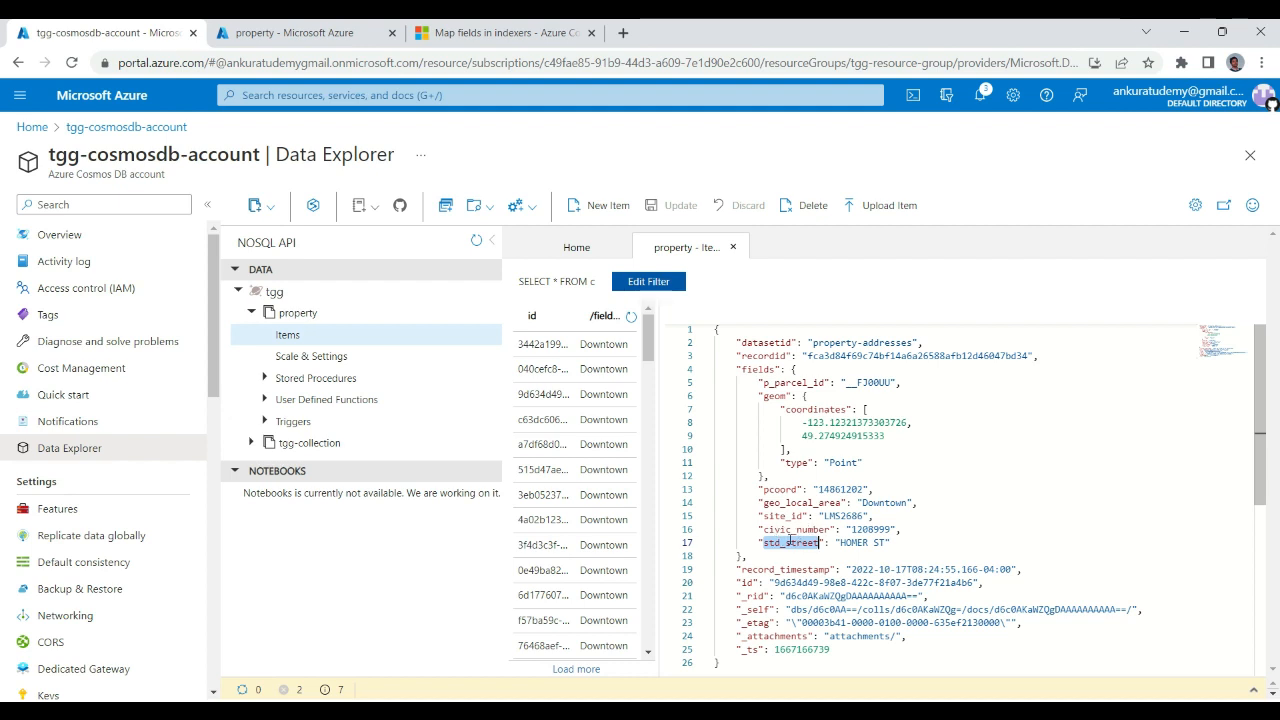
pyautogui.doubleClick(790, 541)
pyautogui.doubleClick(781, 516)
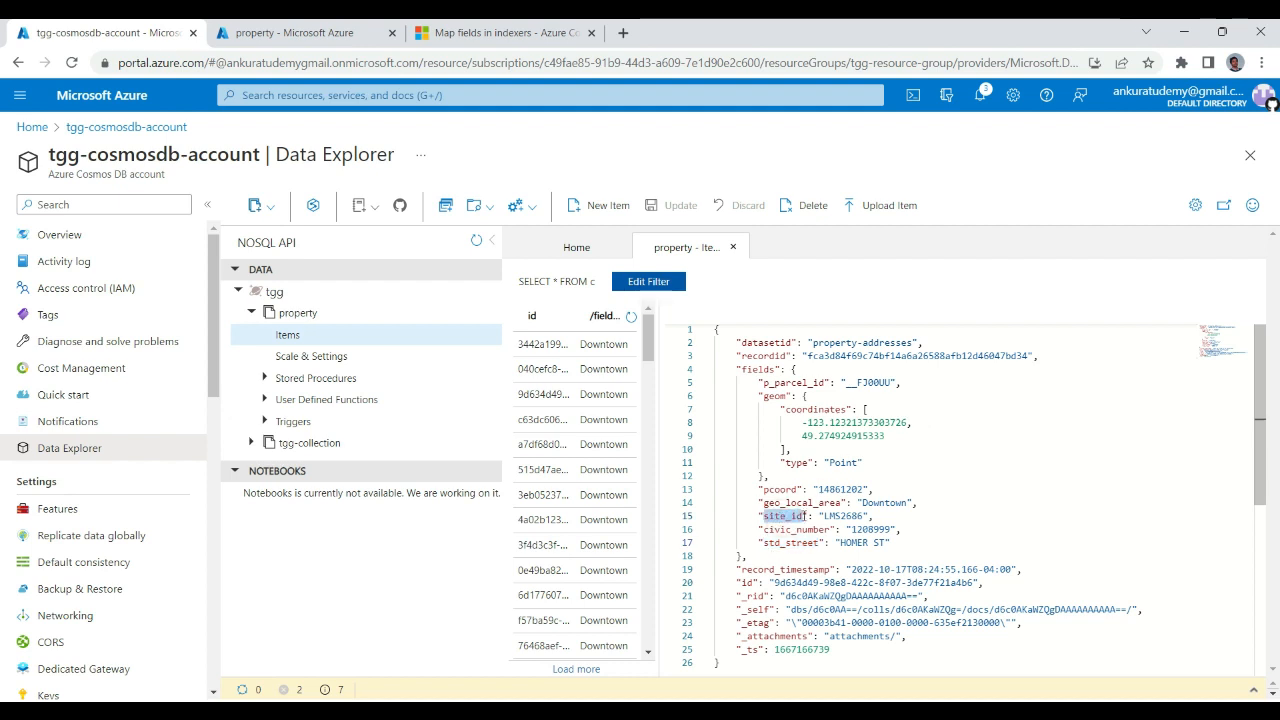